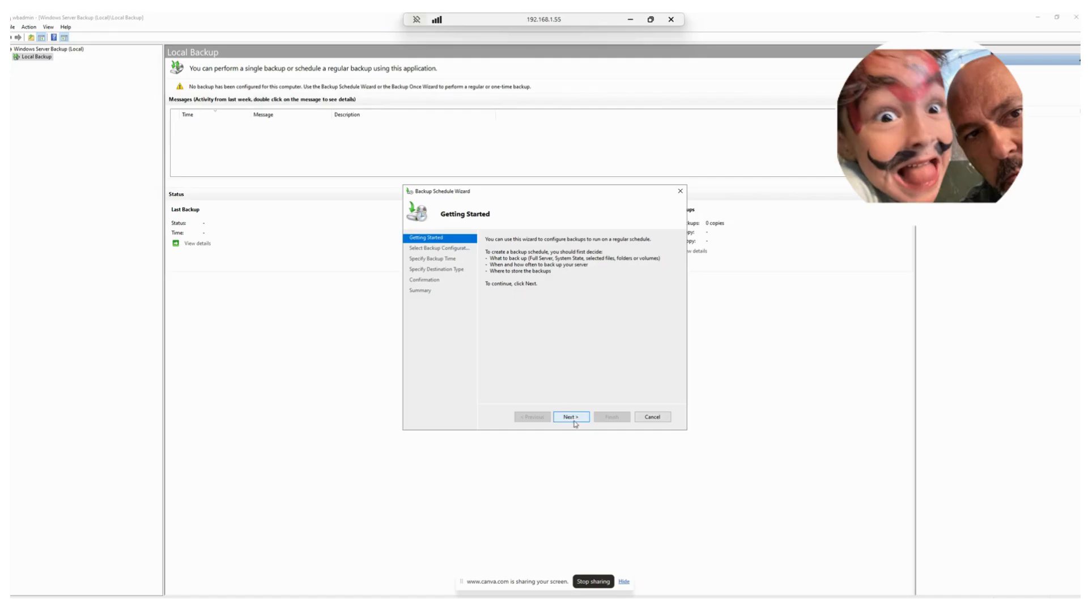
# Choose the Custom backup configuration for the new backup schedule.
pyautogui.click(574, 423)
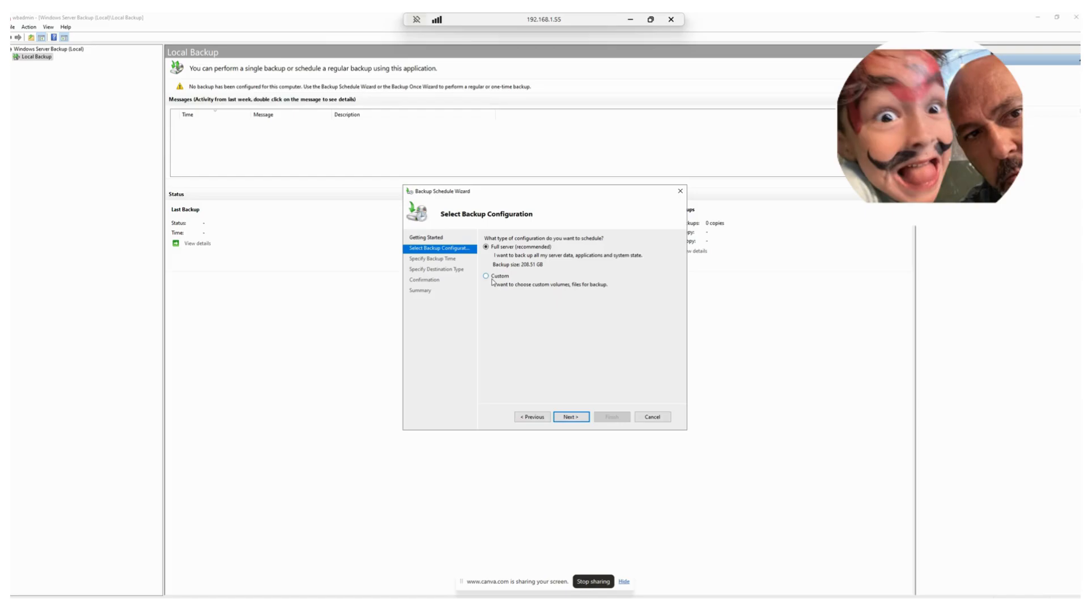
pyautogui.click(492, 280)
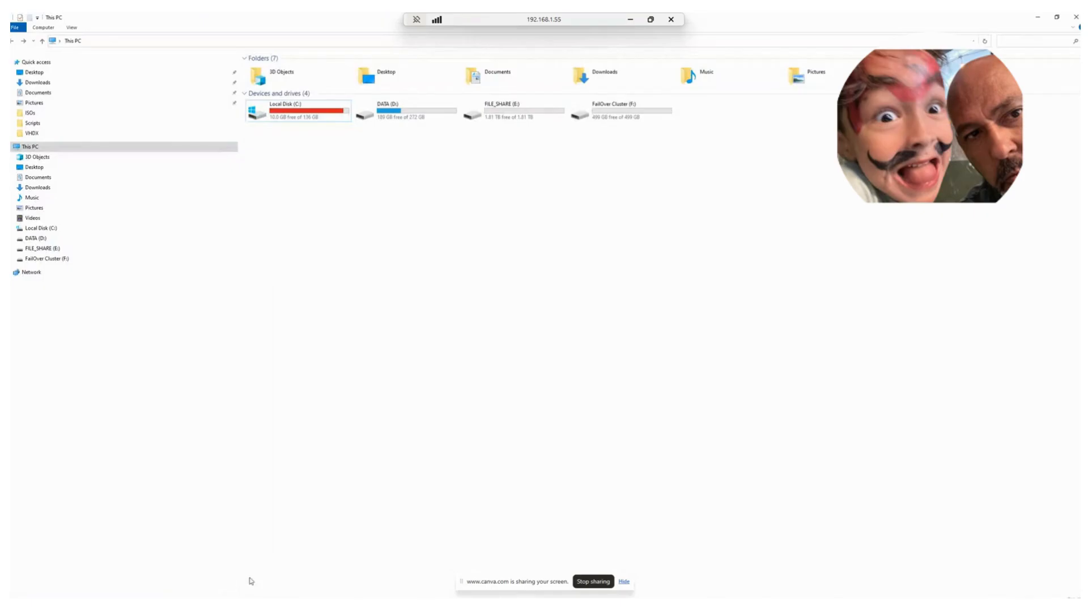
# Switch to File Explorer and examine the free space and capacity of the C:, D:, E: and F: drives.
pyautogui.click(275, 112)
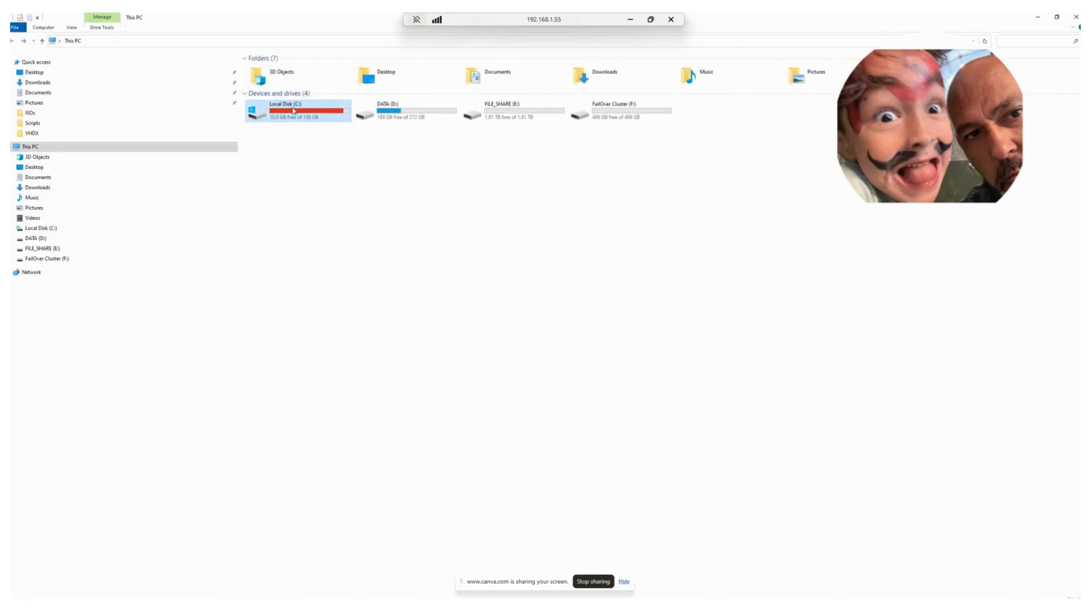
pyautogui.click(280, 129)
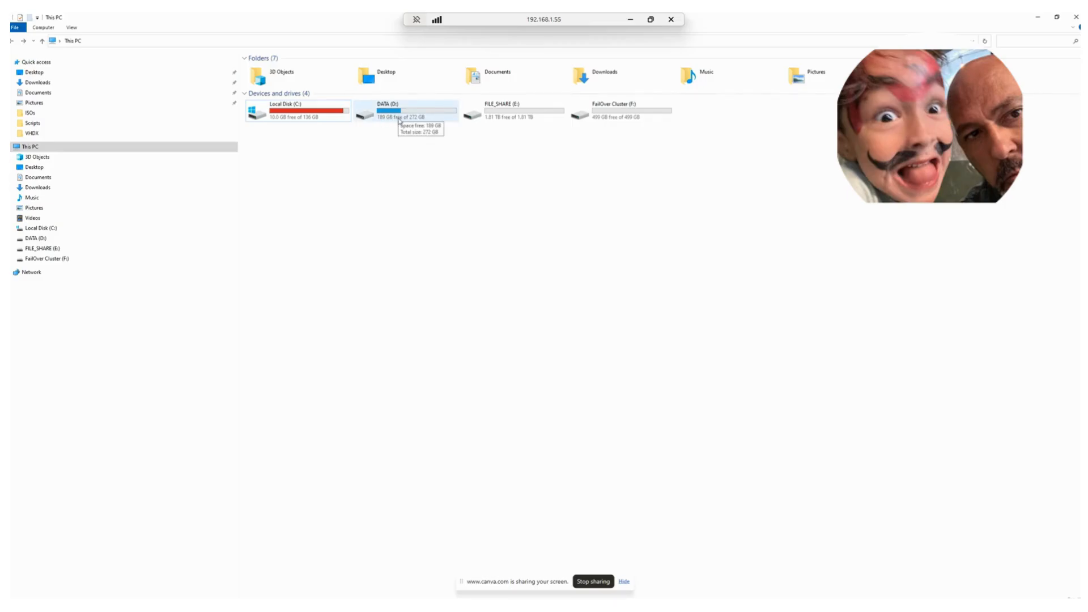
pyautogui.click(391, 122)
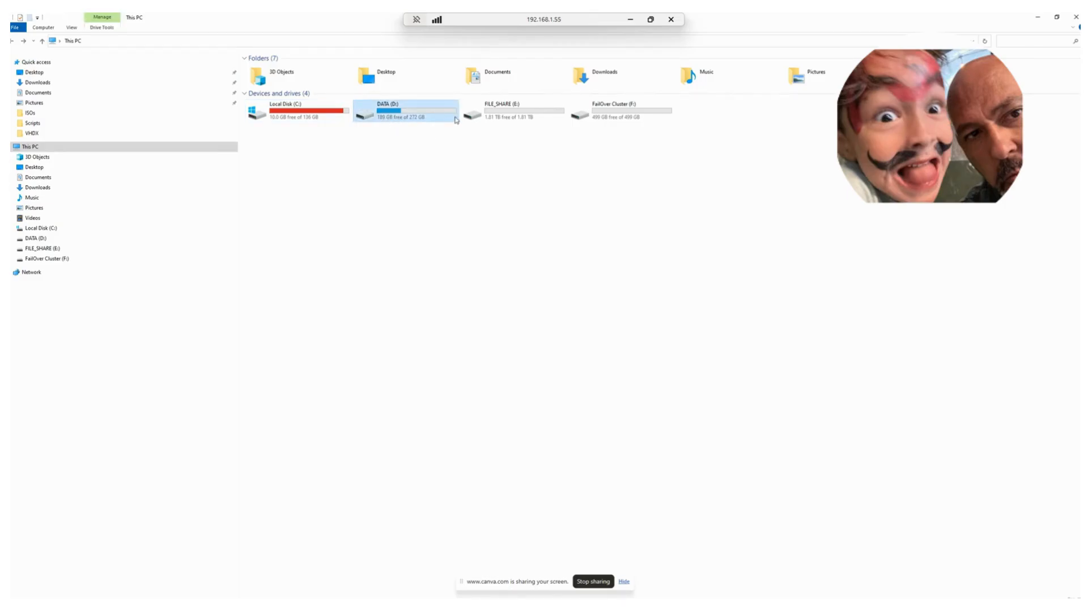
pyautogui.click(504, 116)
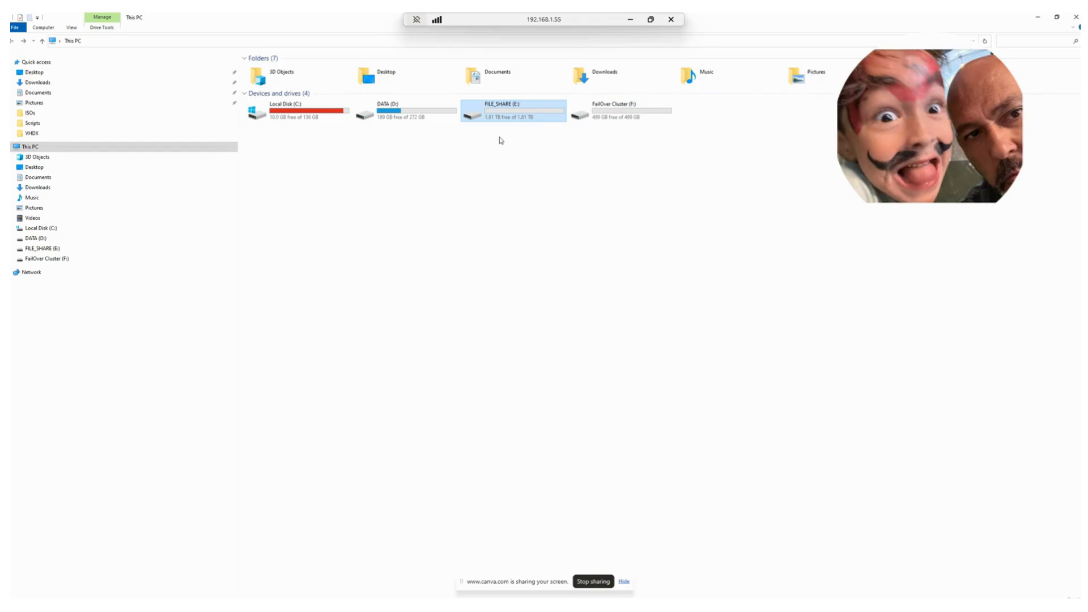
pyautogui.click(616, 114)
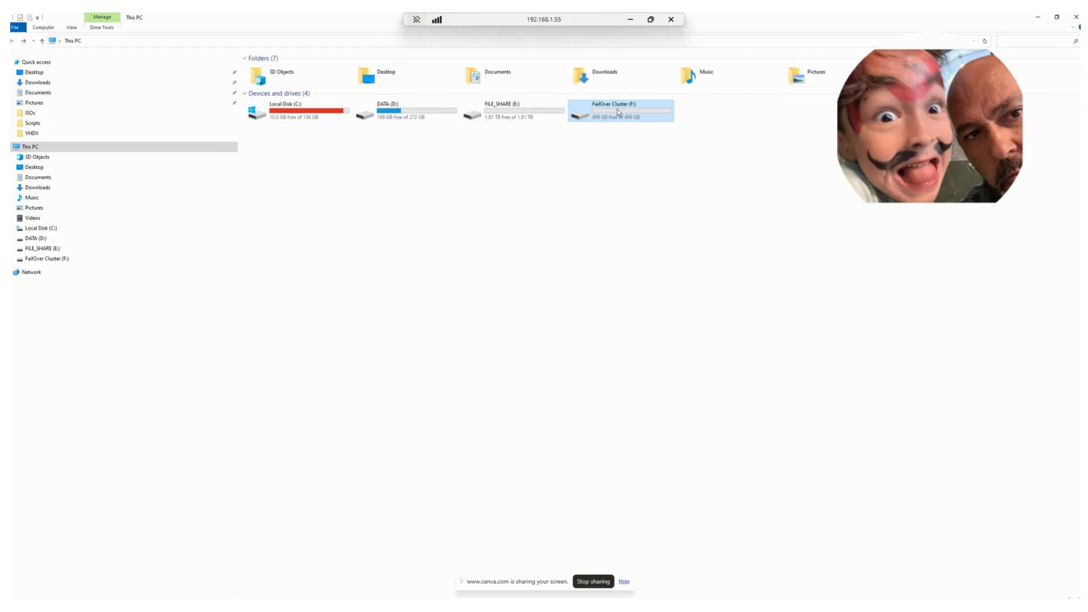
pyautogui.click(517, 123)
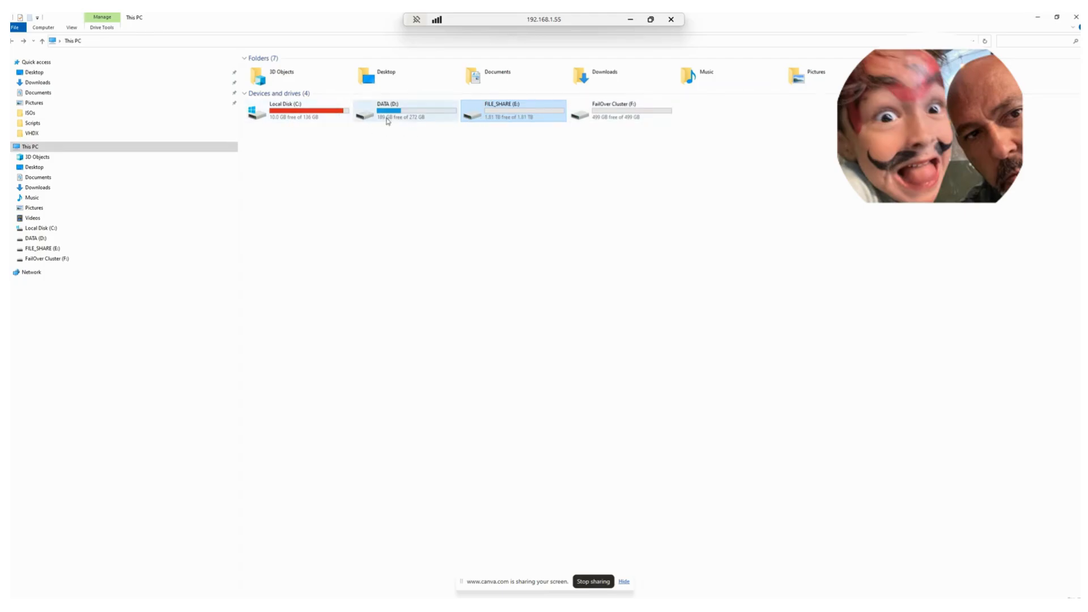
pyautogui.click(1037, 19)
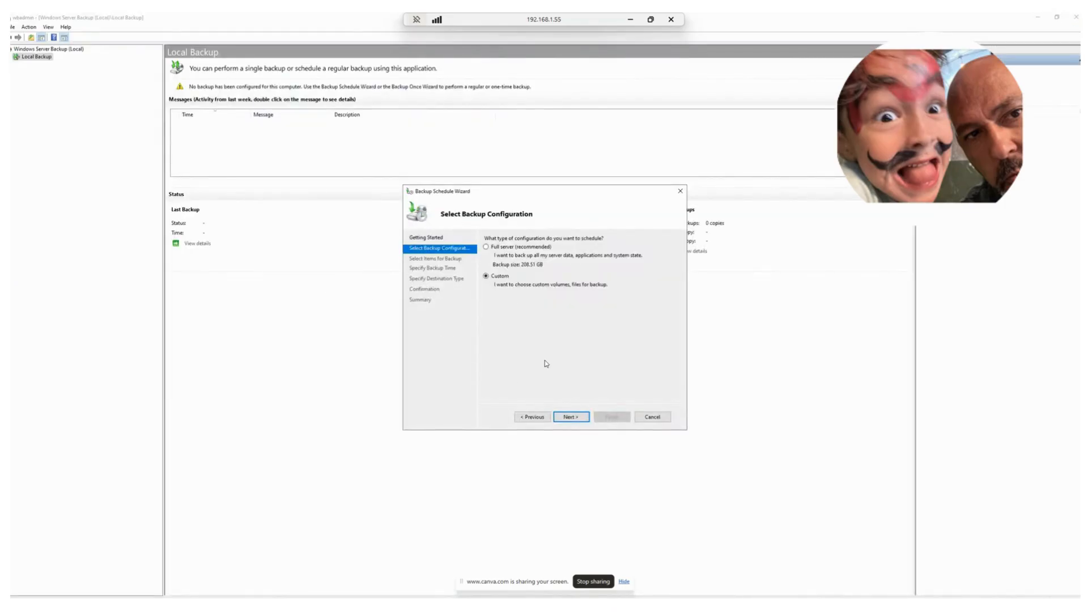
# Continue to choosing the items to back up and include System state.
pyautogui.click(570, 416)
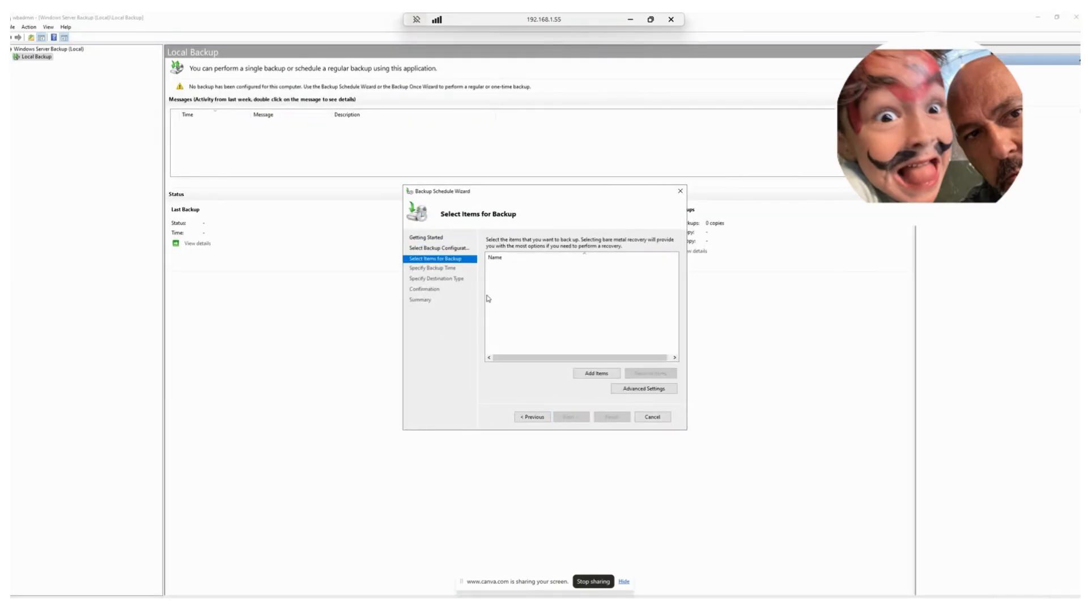
pyautogui.click(590, 375)
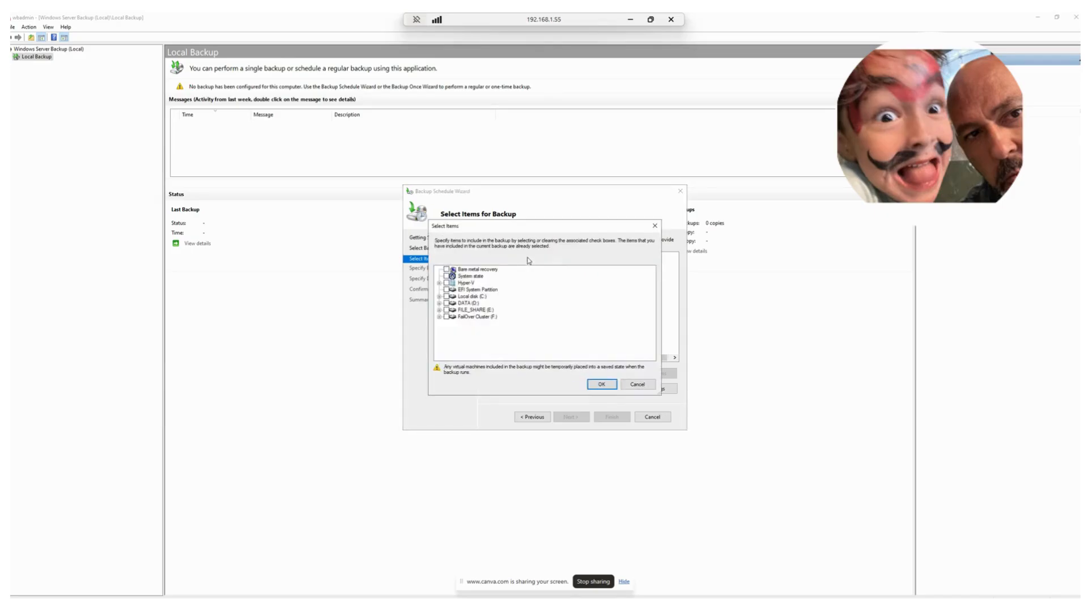
pyautogui.moveTo(513, 229); pyautogui.dragTo(540, 229)
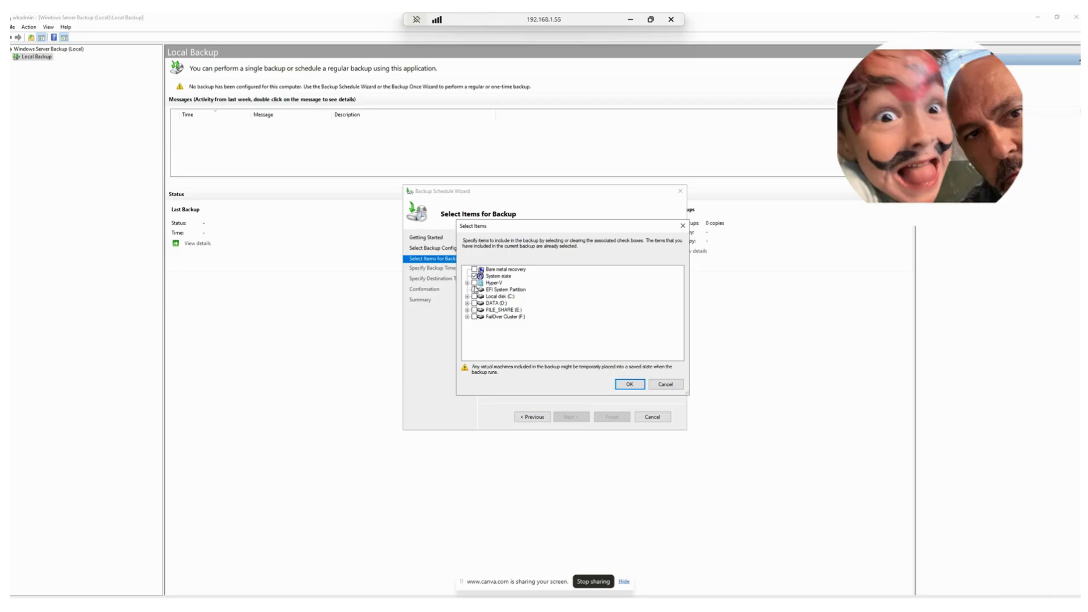
# Look through the Hyper-V virtual machines available for backup and try to include the EFI System Partition.
pyautogui.click(467, 283)
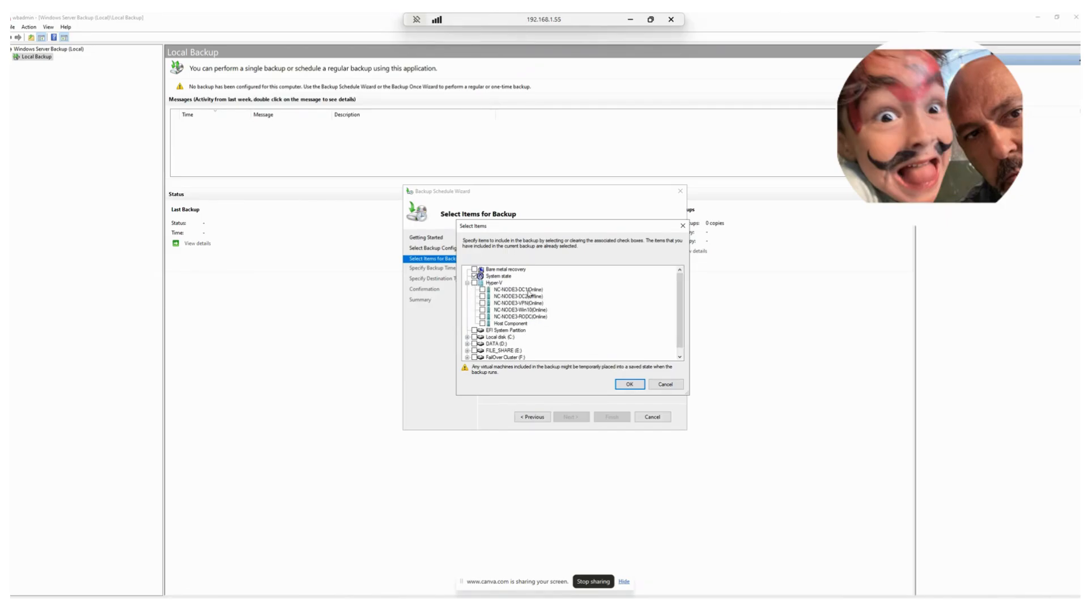
pyautogui.click(466, 283)
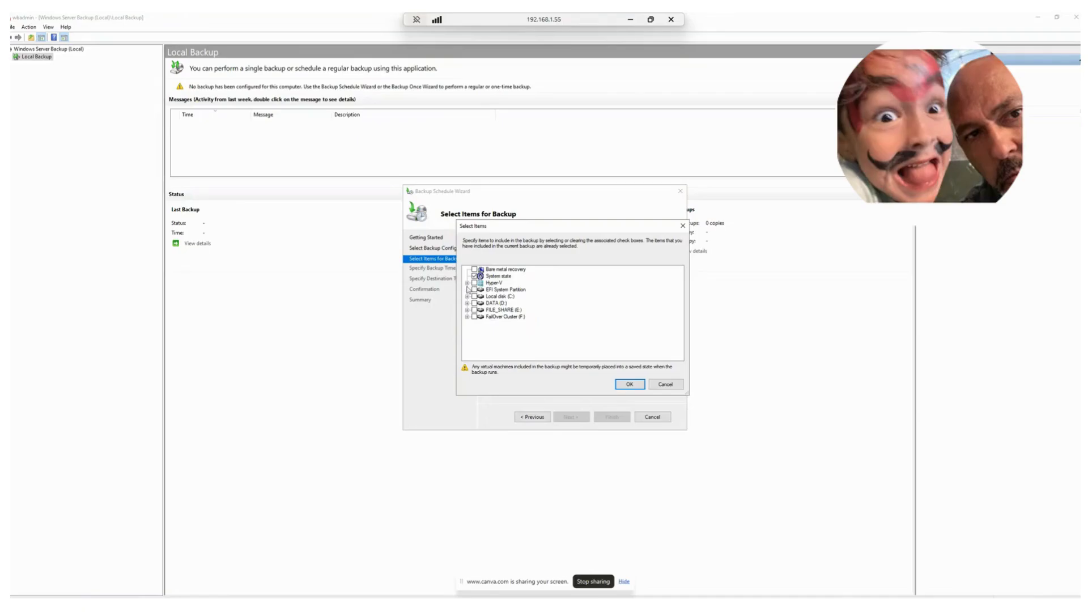
pyautogui.click(475, 290)
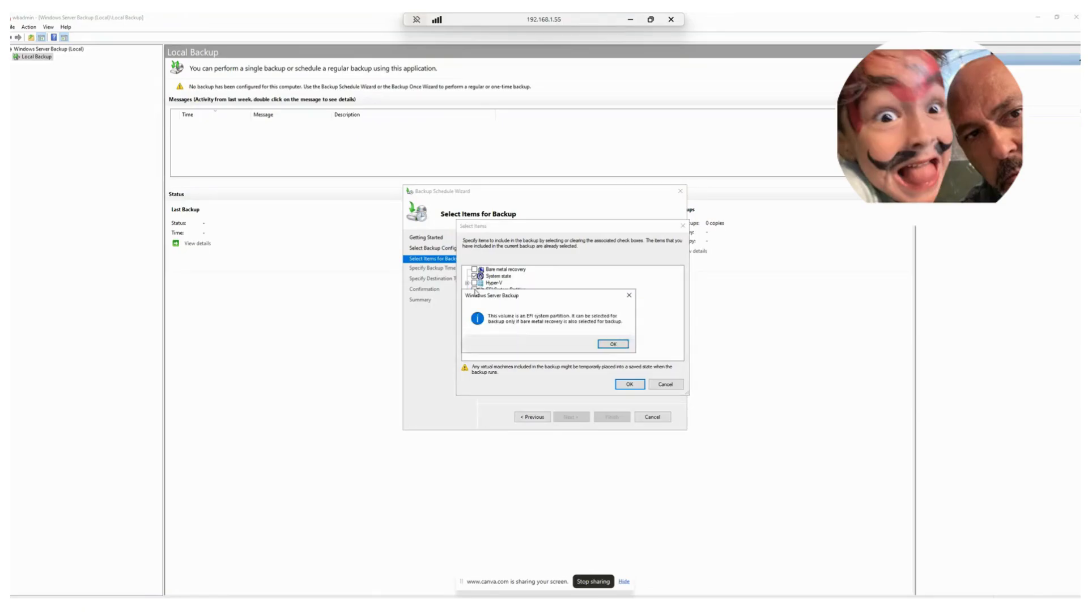
pyautogui.click(612, 345)
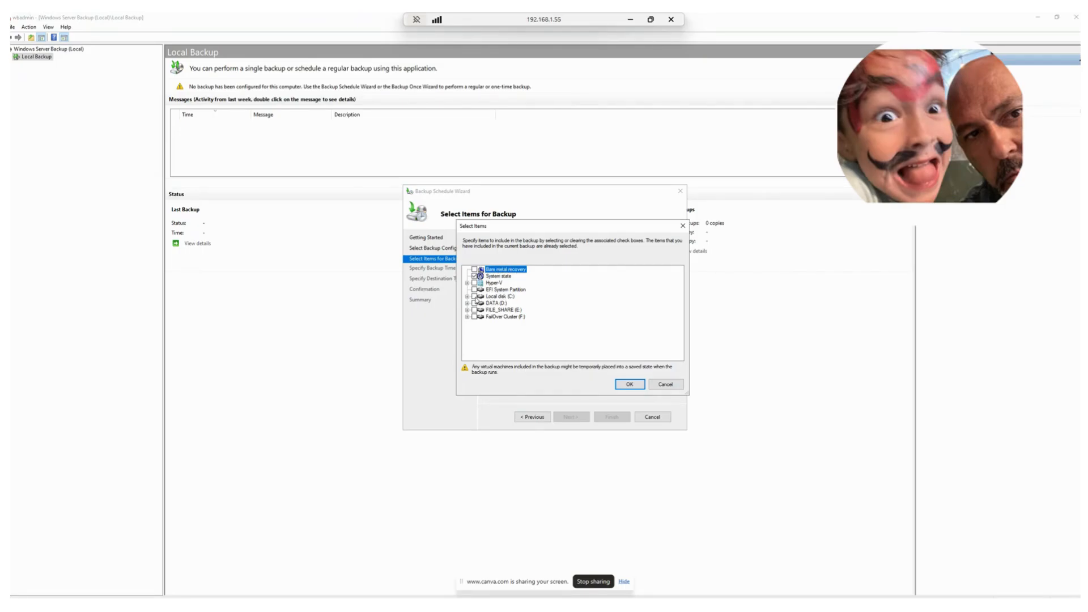
# Include Local disk (C:) in the backup and accept the item selection.
pyautogui.click(475, 297)
pyautogui.click(492, 310)
pyautogui.click(629, 386)
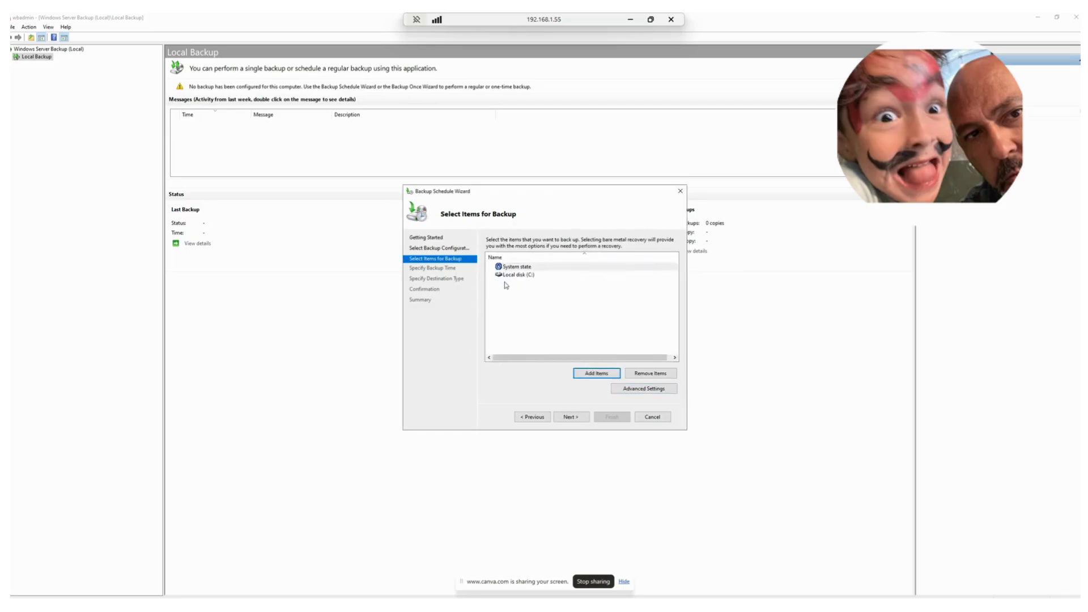
pyautogui.click(572, 418)
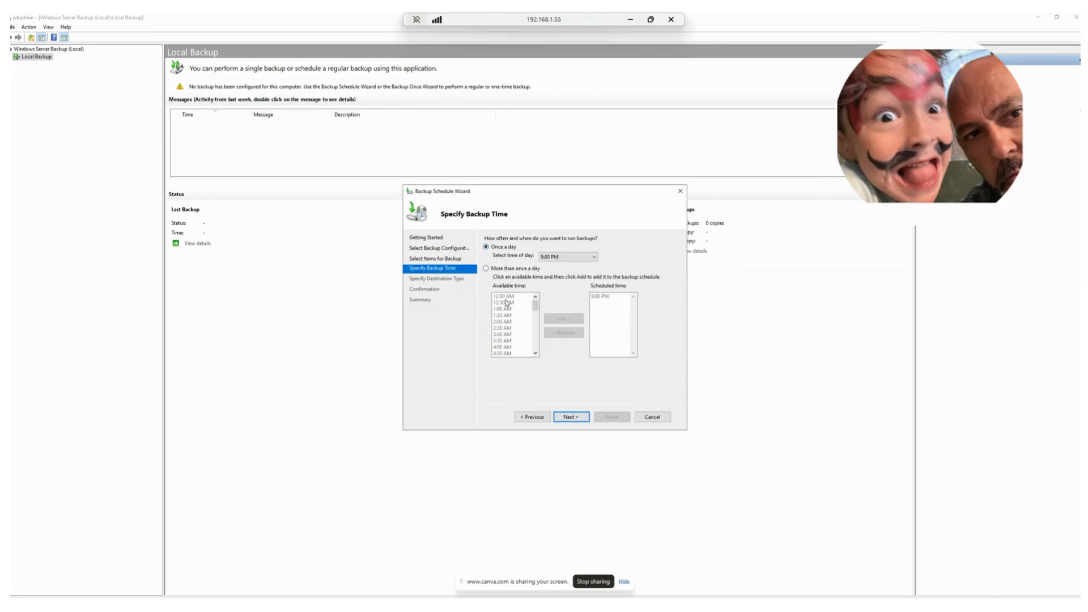
# Schedule the backup to run once a day at 9:00 PM.
pyautogui.click(565, 259)
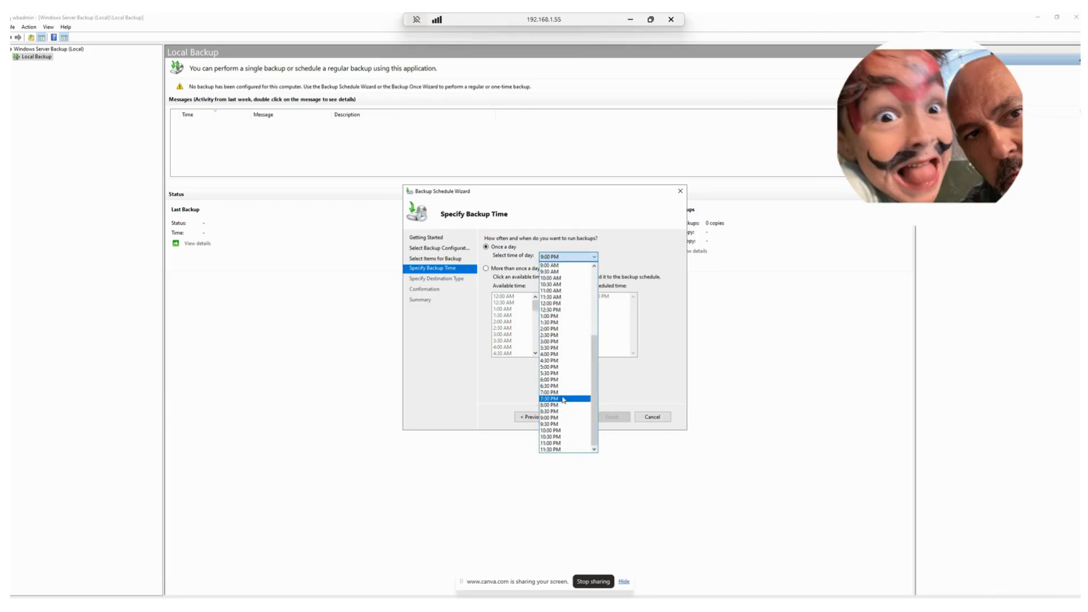
pyautogui.click(564, 418)
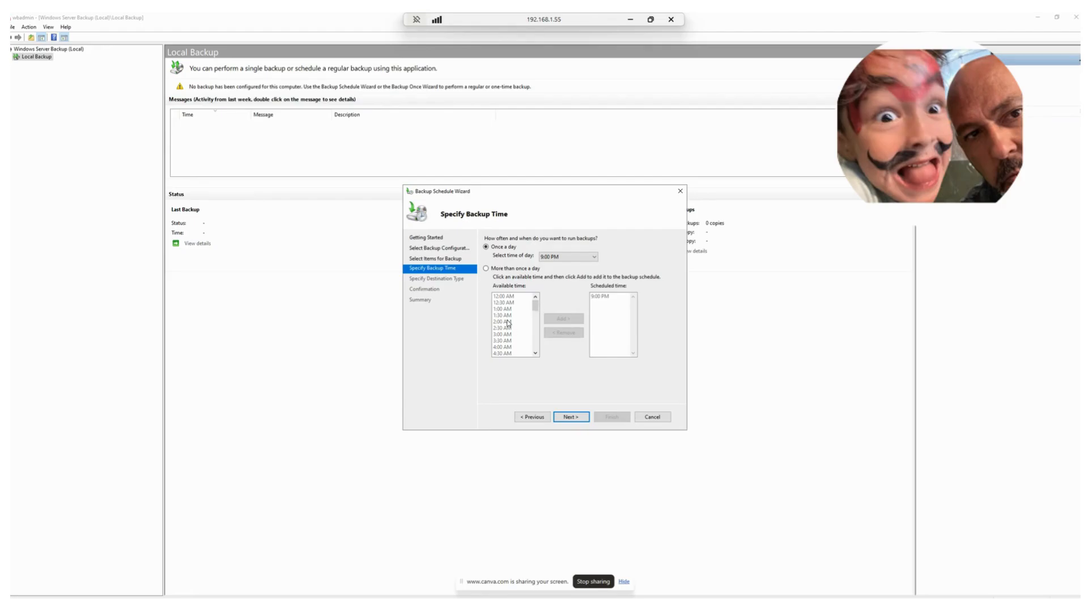
pyautogui.click(555, 257)
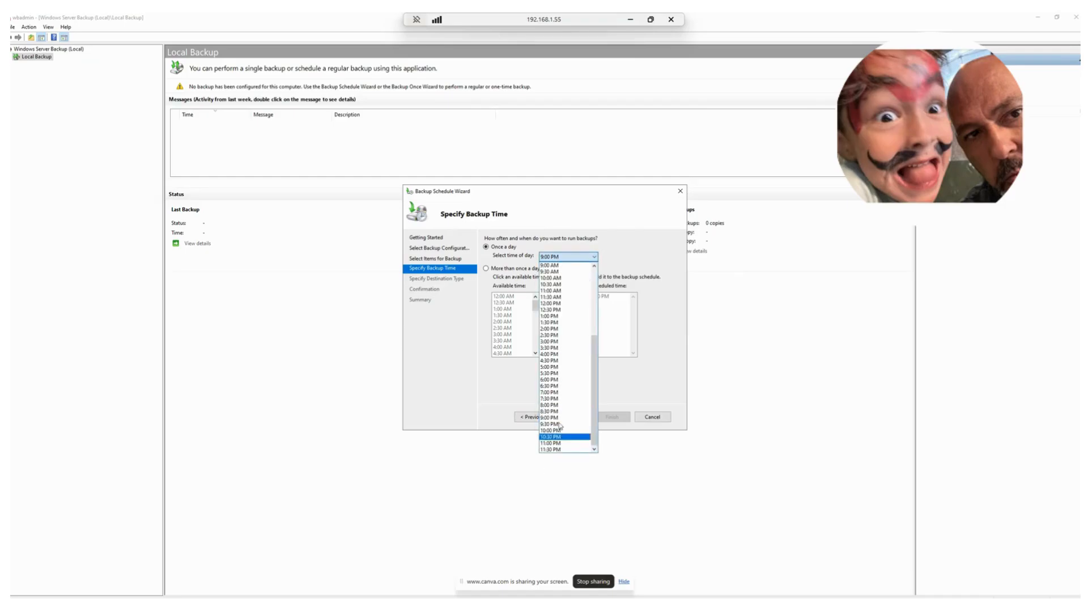
pyautogui.click(557, 229)
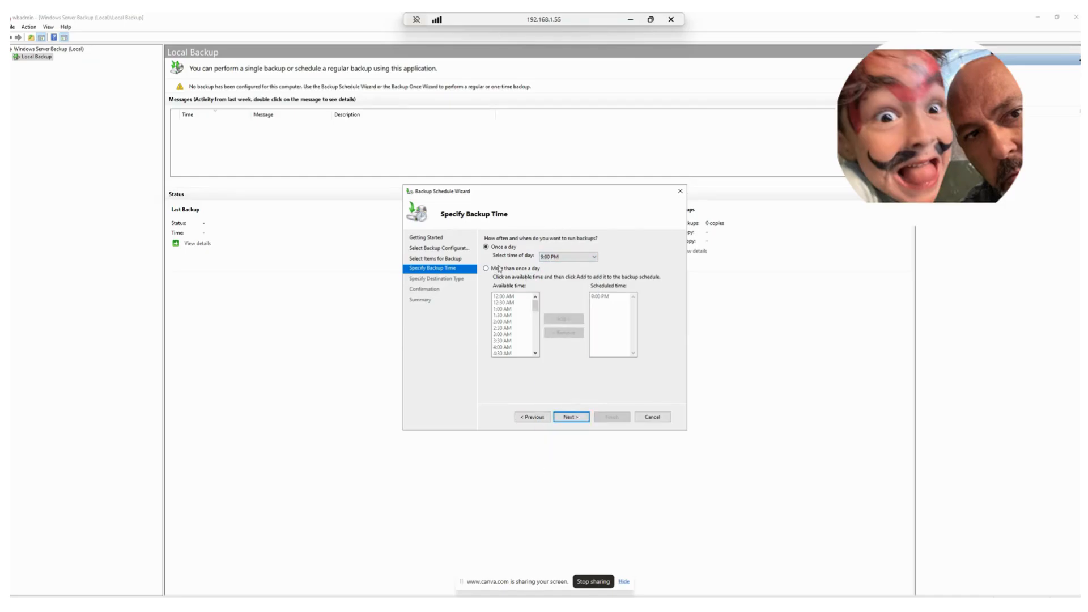
pyautogui.click(568, 421)
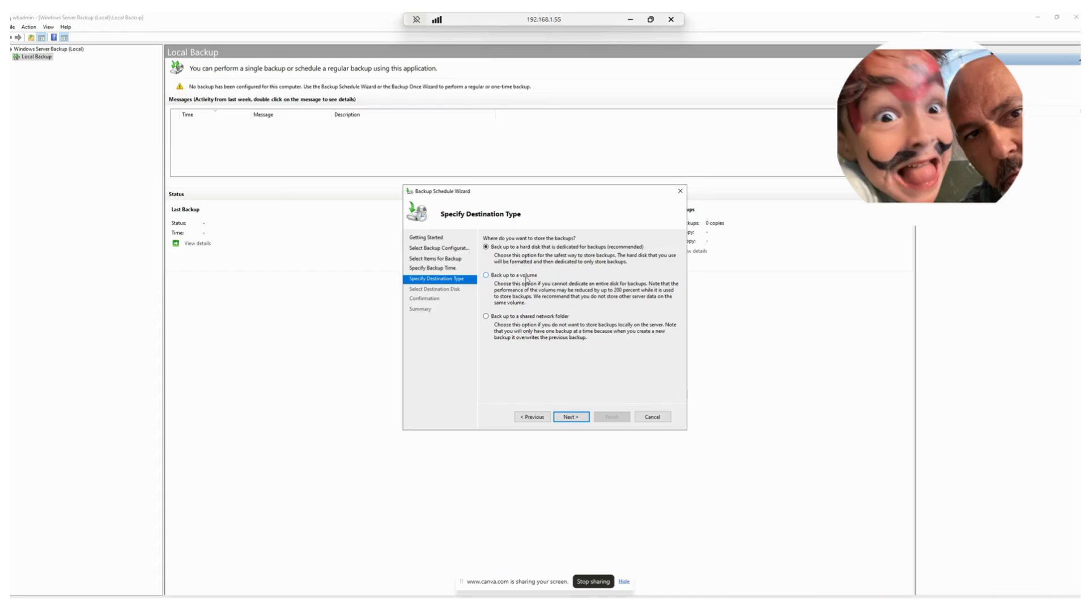
# Set the backup to be stored on the FILE_SHARE (E:) volume and finish creating the schedule.
pyautogui.click(527, 278)
pyautogui.click(571, 422)
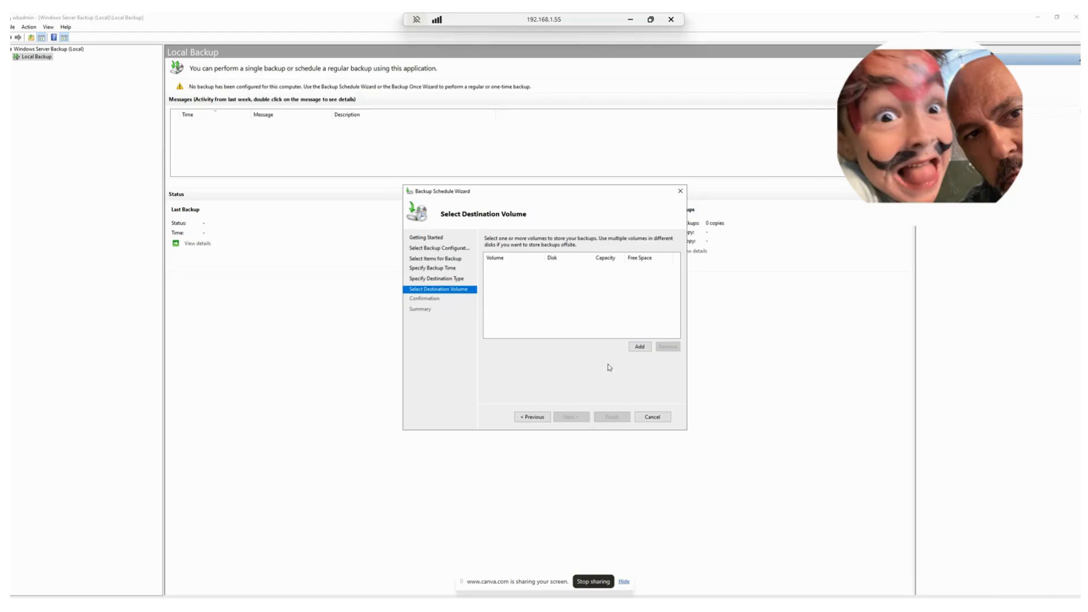
pyautogui.click(639, 347)
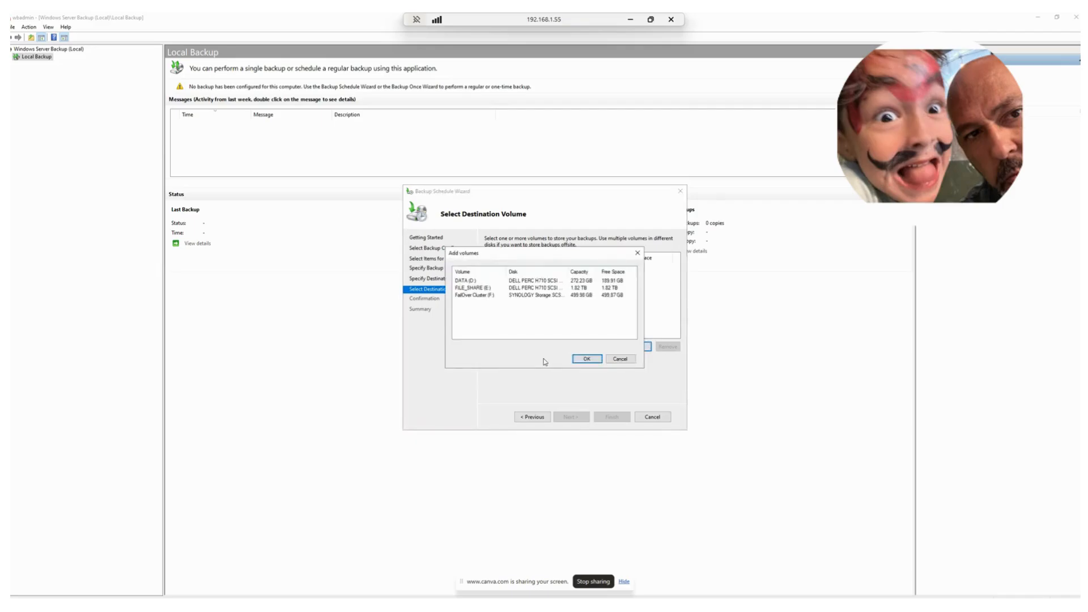
pyautogui.click(474, 290)
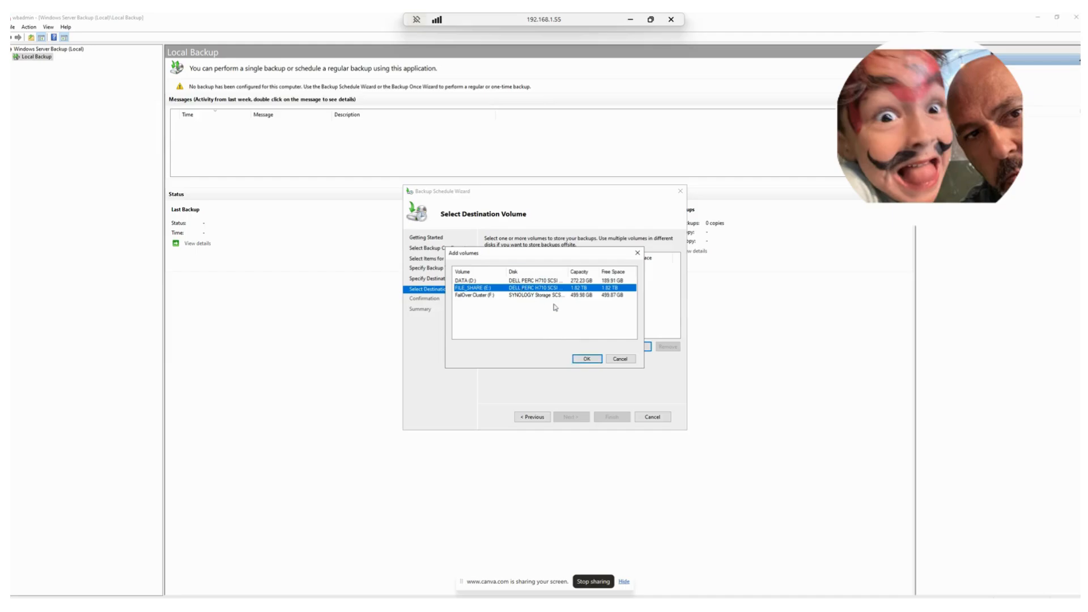
pyautogui.click(586, 360)
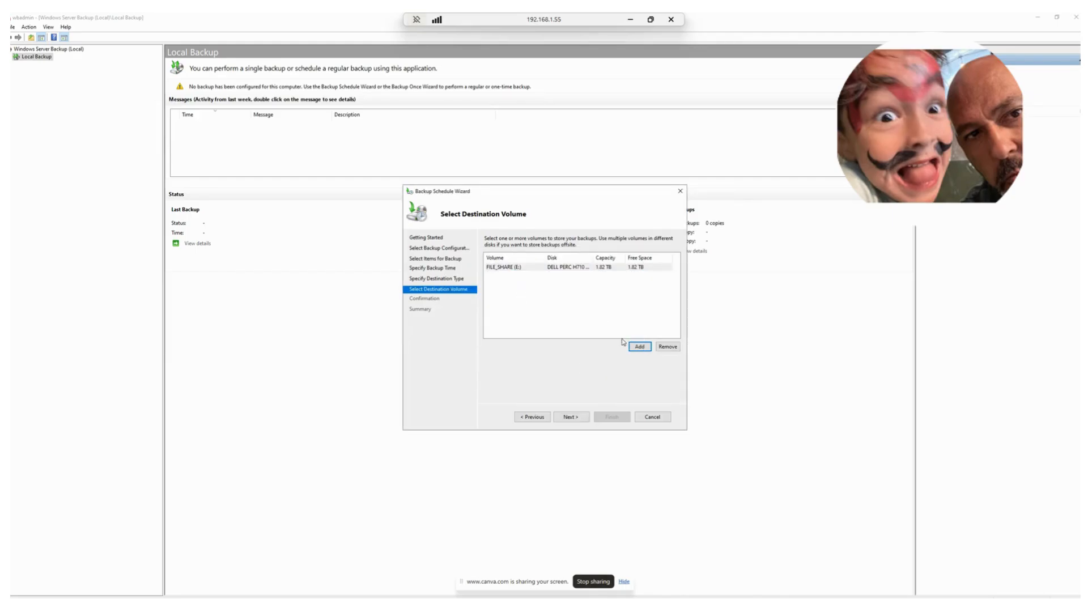
pyautogui.click(570, 417)
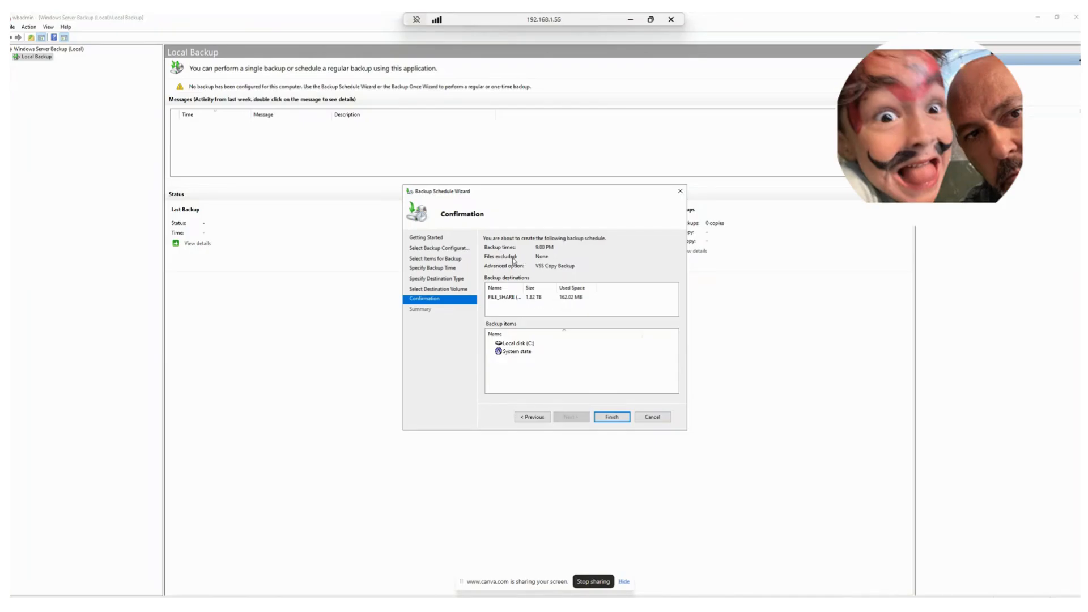
pyautogui.click(600, 415)
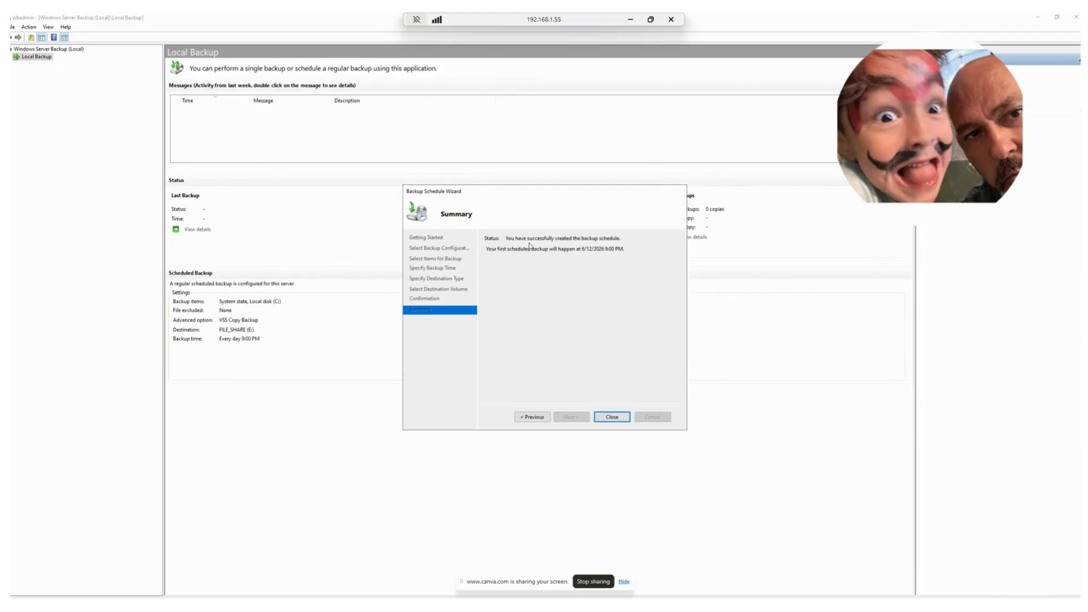
pyautogui.click(613, 418)
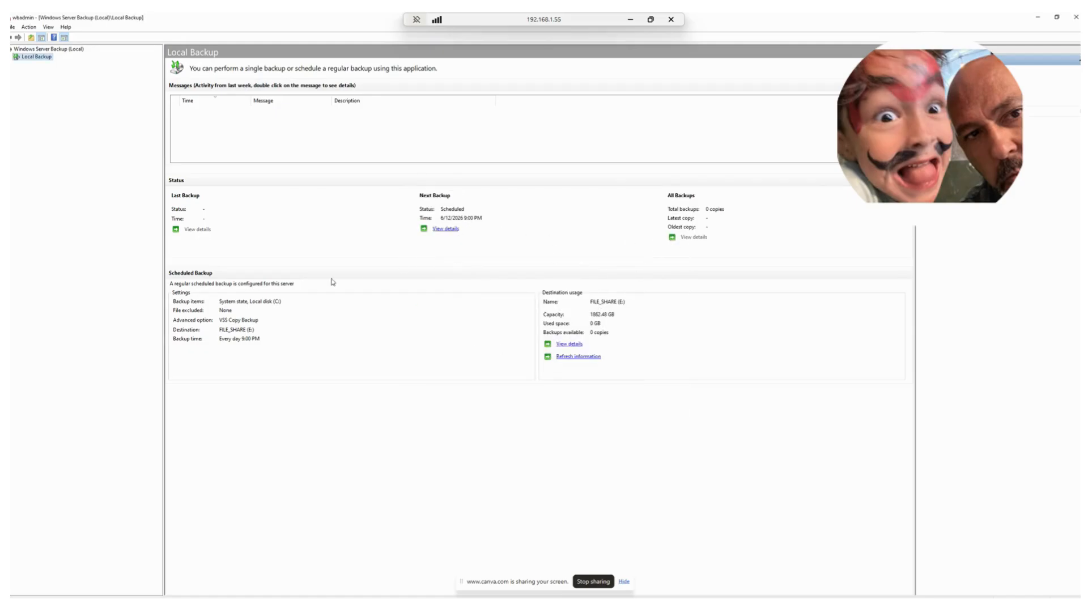
# Check the backup details of the FILE_SHARE (E:) destination and refresh its usage information.
pyautogui.click(564, 344)
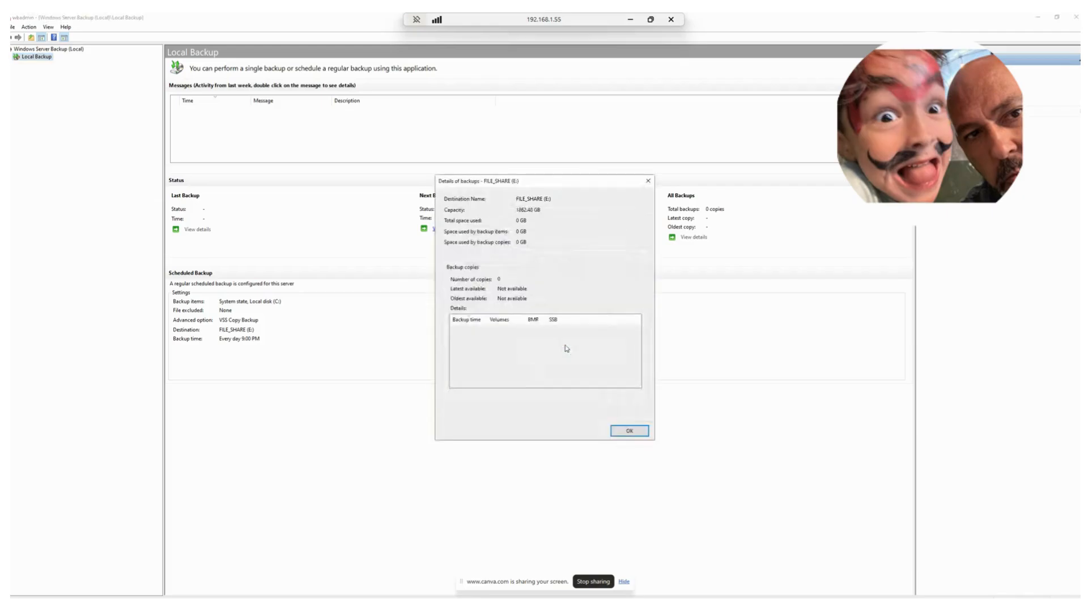
pyautogui.click(616, 429)
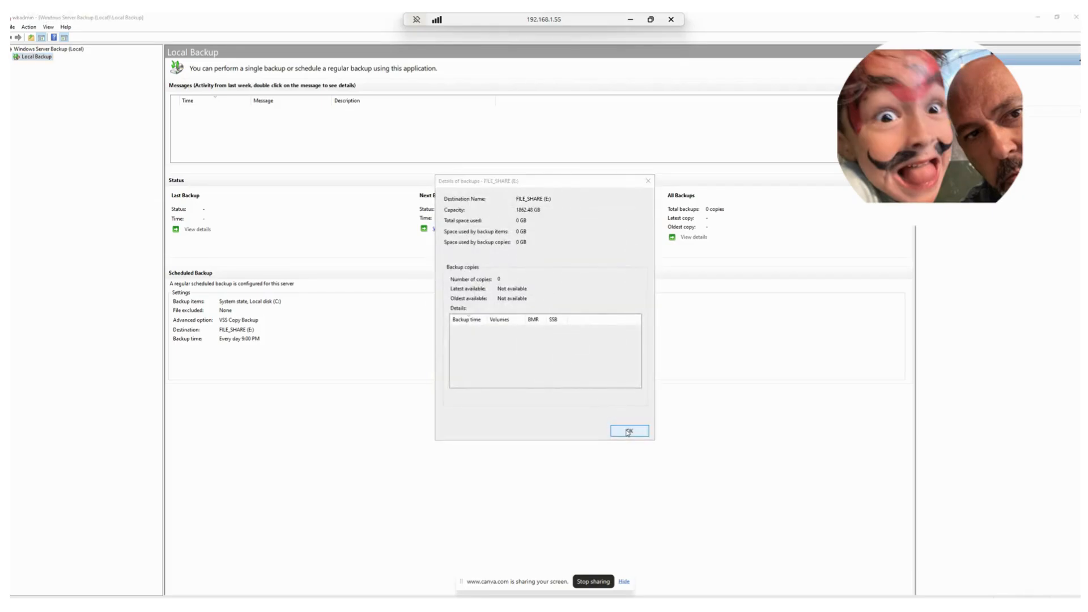
pyautogui.click(579, 357)
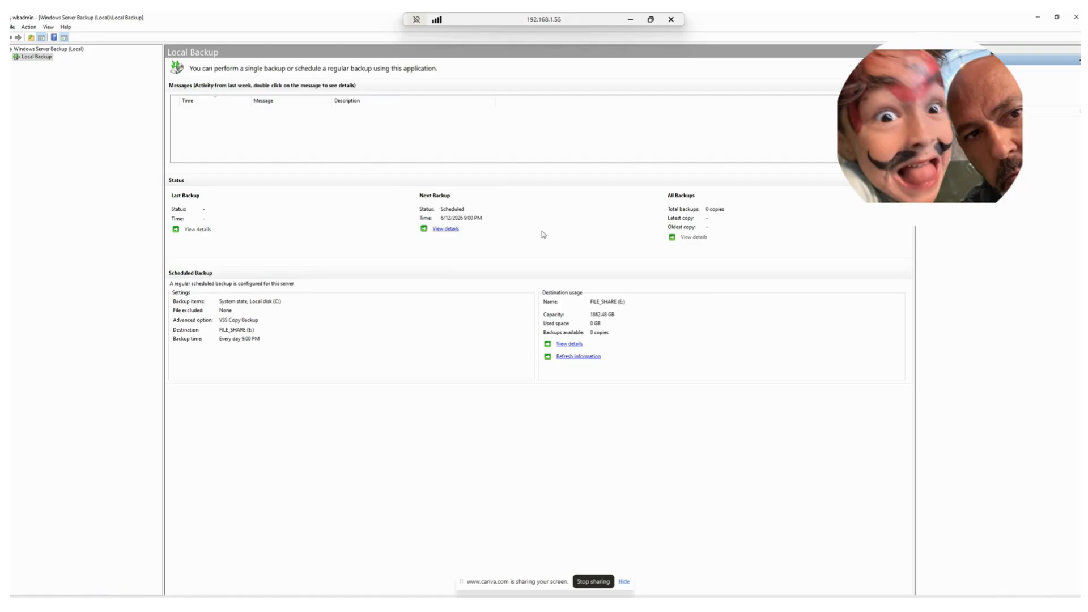
# Inspect the next scheduled backup's details, widening the Status column to read each item's full status.
pyautogui.click(451, 229)
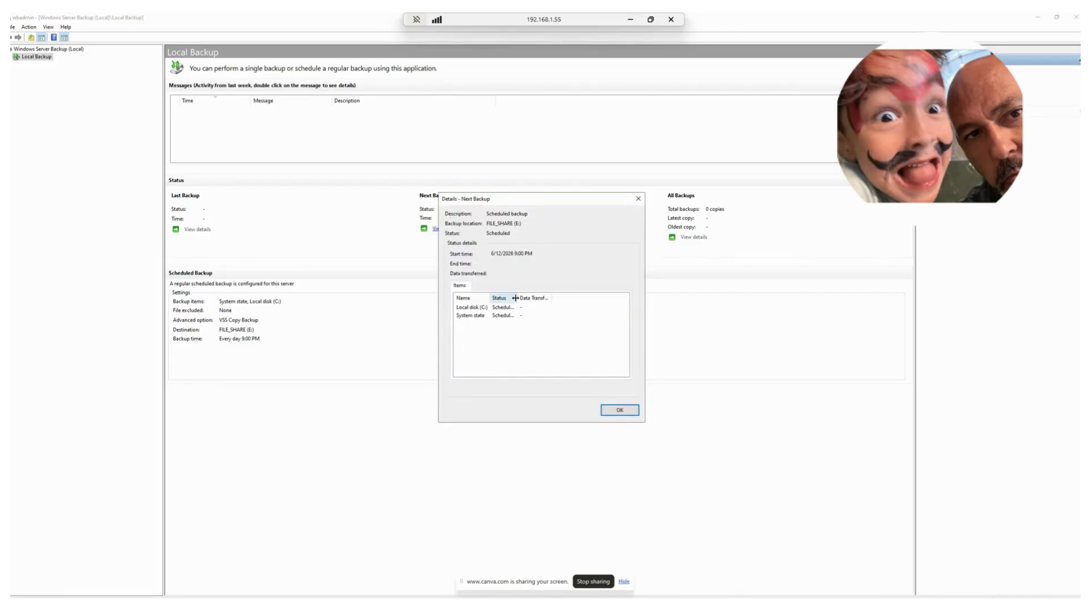
pyautogui.moveTo(517, 298); pyautogui.dragTo(549, 297)
pyautogui.click(479, 317)
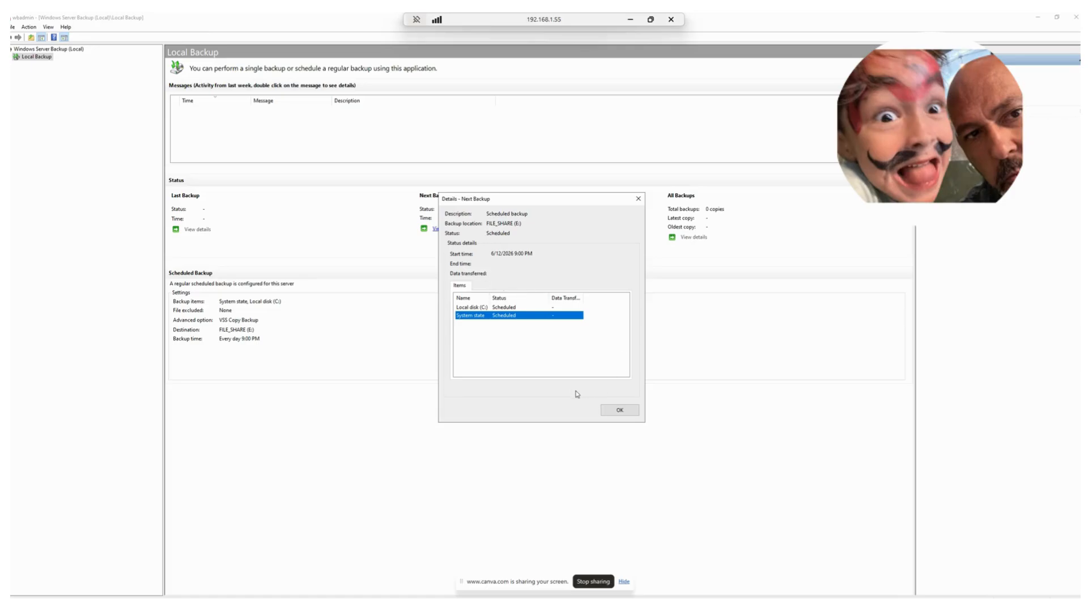
# Check the Local disk (C:) item in the next backup's details and close the details.
pyautogui.click(491, 308)
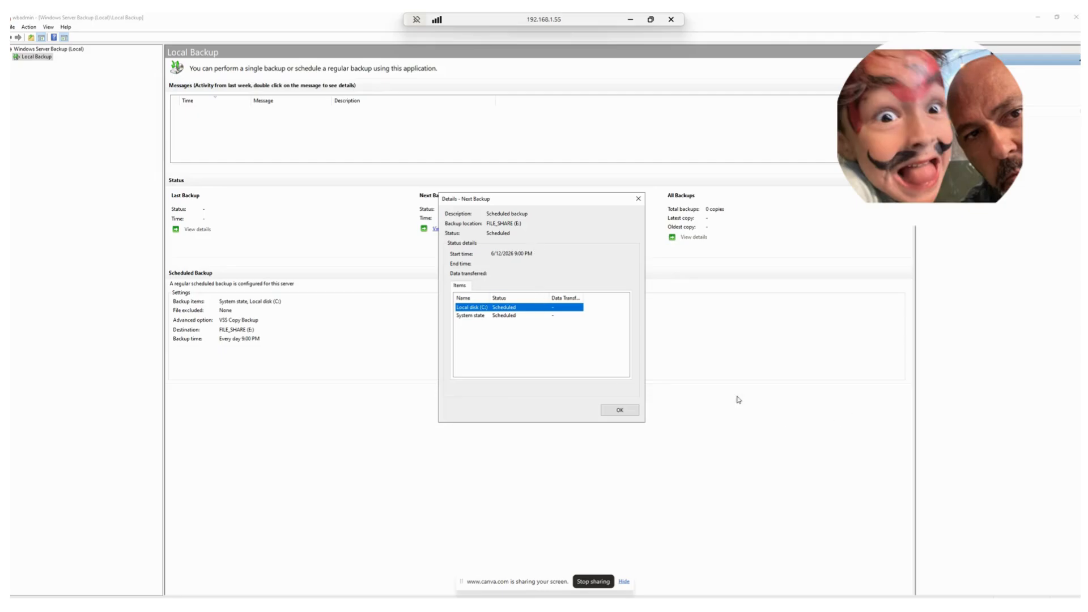
pyautogui.click(620, 411)
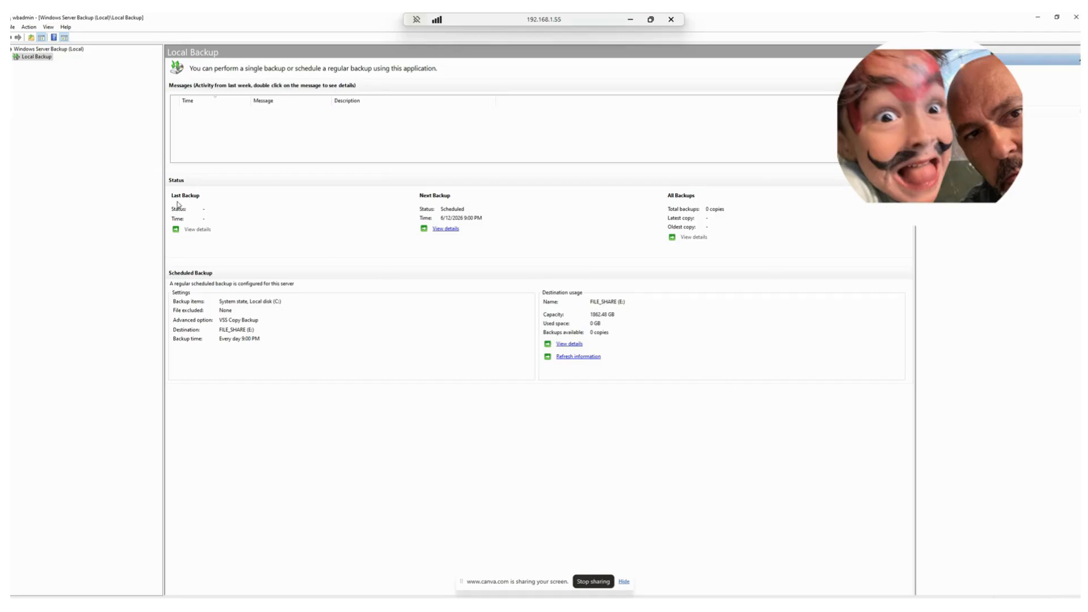
# Modify the existing backup schedule so that the daily backup runs at 5:30 PM.
pyautogui.rightClick(41, 58)
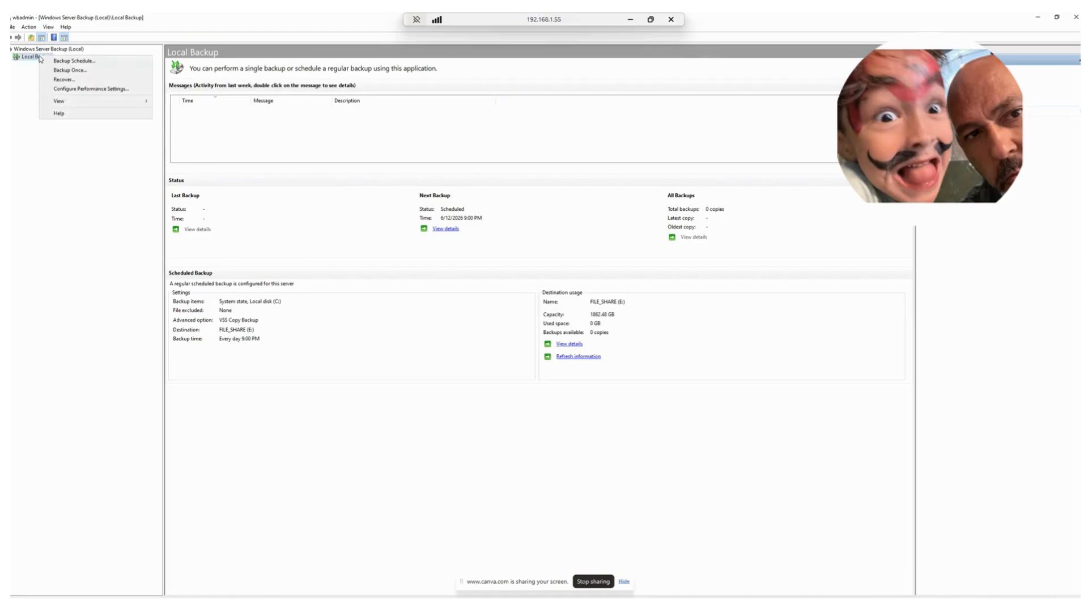
pyautogui.click(62, 60)
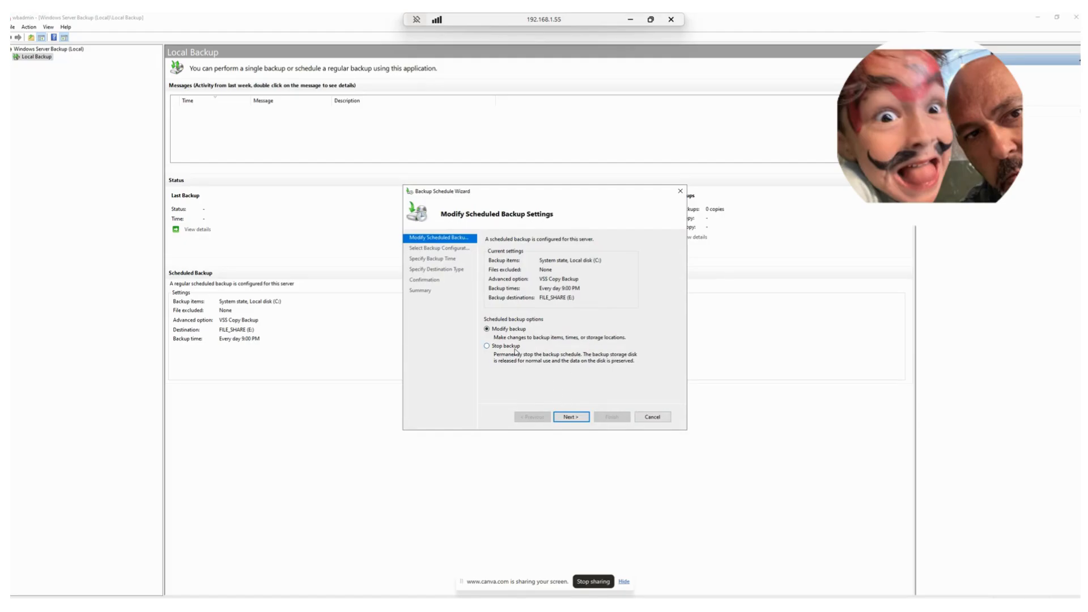
pyautogui.click(569, 416)
pyautogui.click(568, 256)
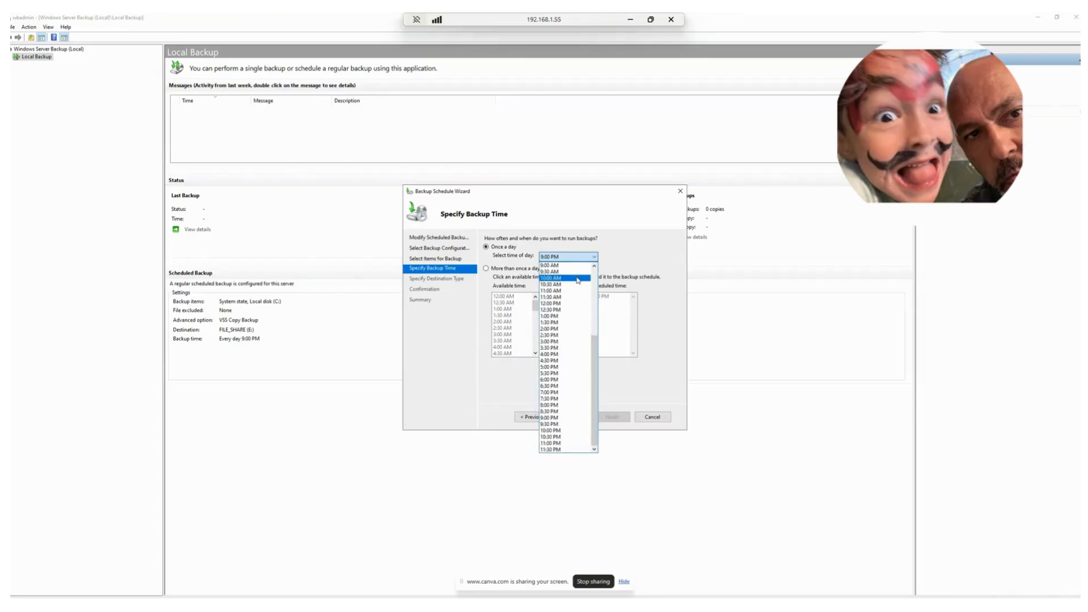
pyautogui.scroll(4, 577, 280)
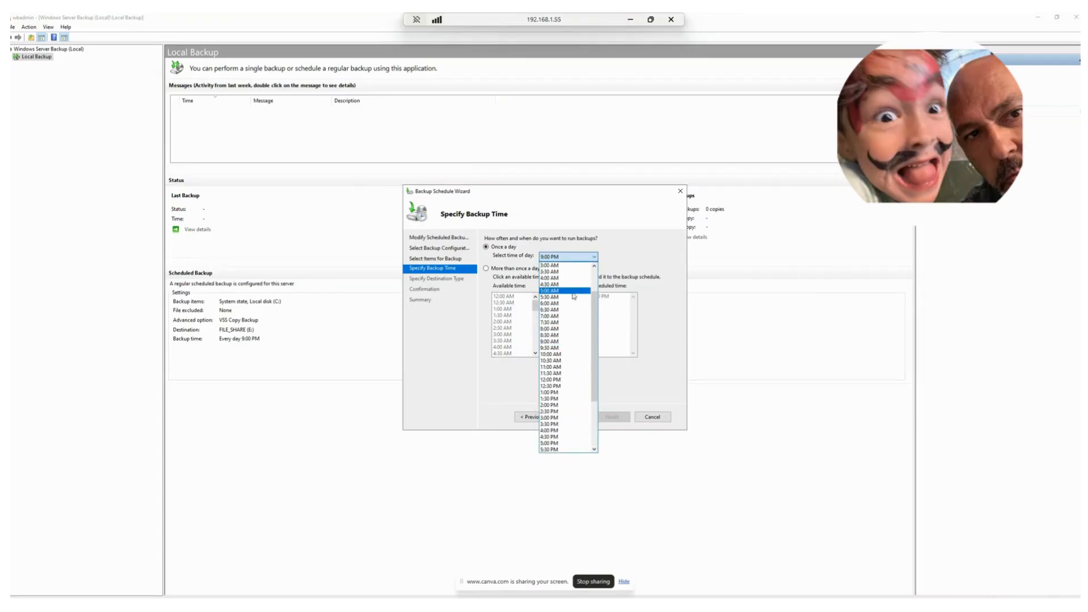
pyautogui.scroll(-4, 571, 340)
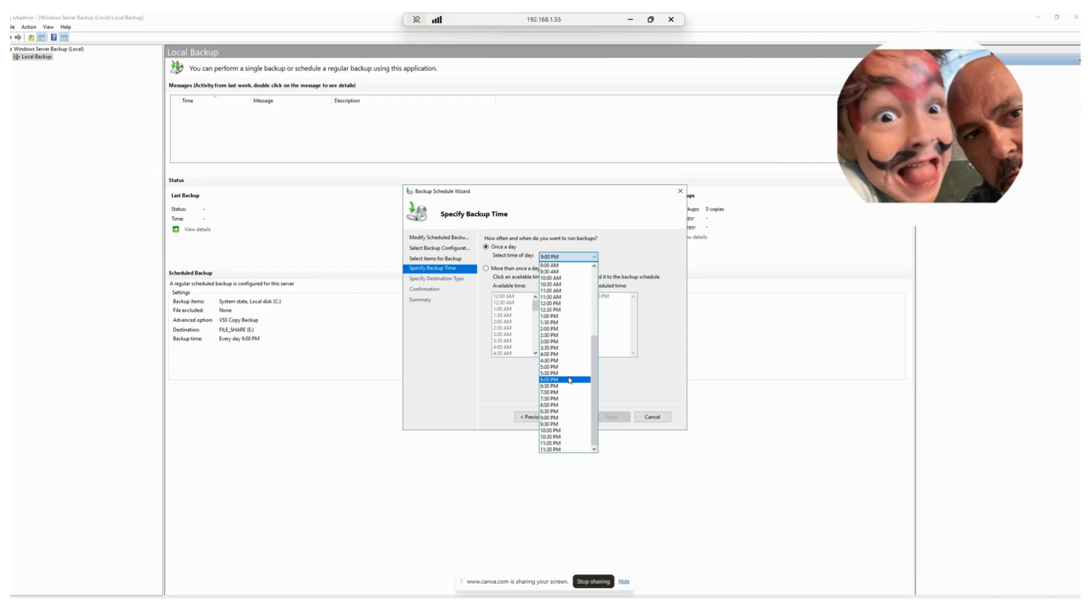
pyautogui.click(569, 374)
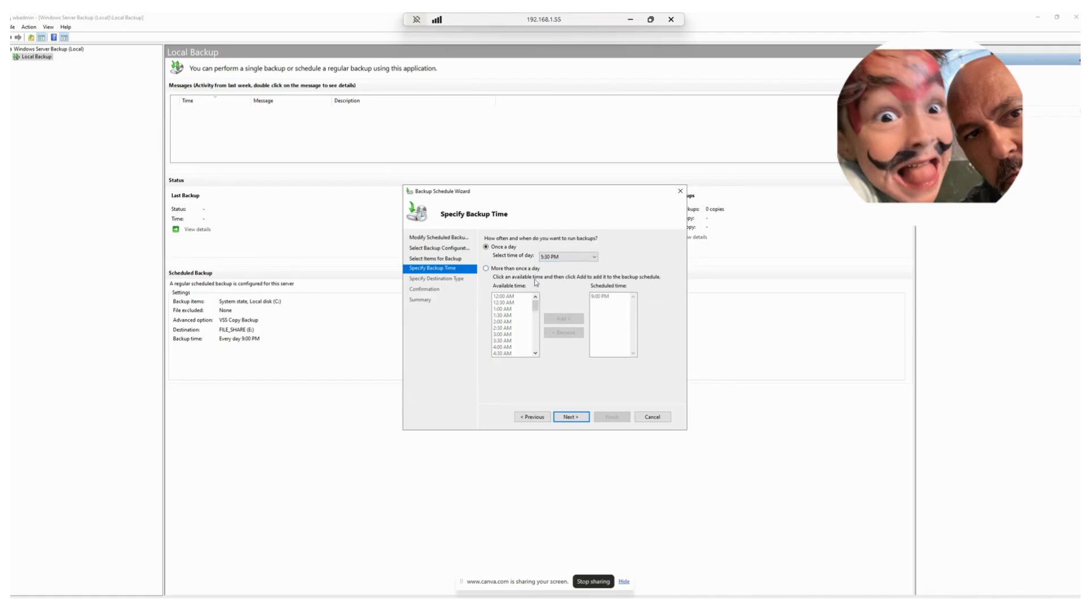
pyautogui.click(522, 270)
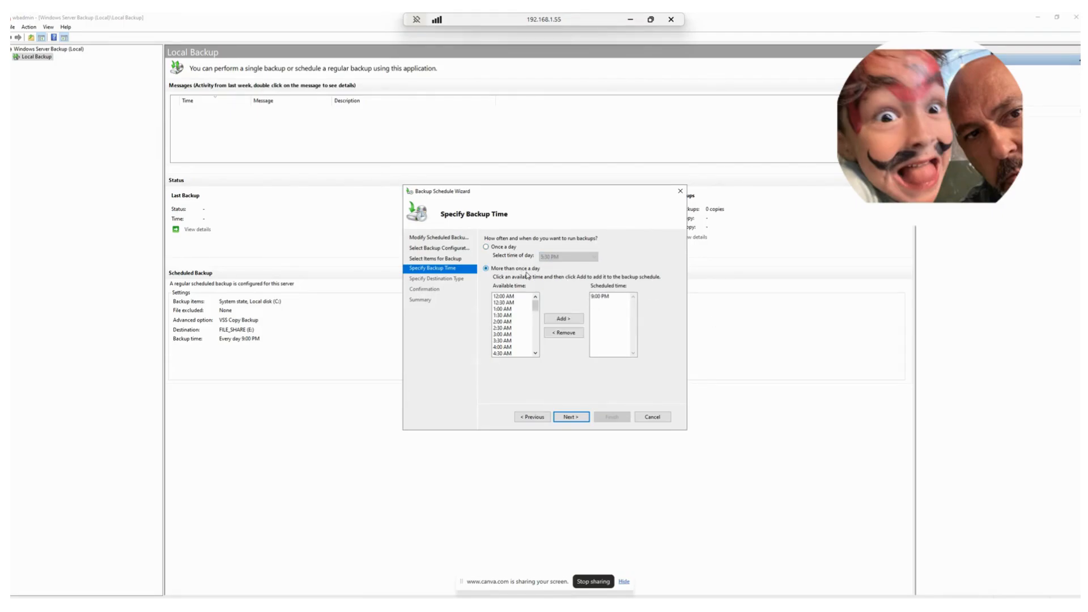
pyautogui.click(504, 249)
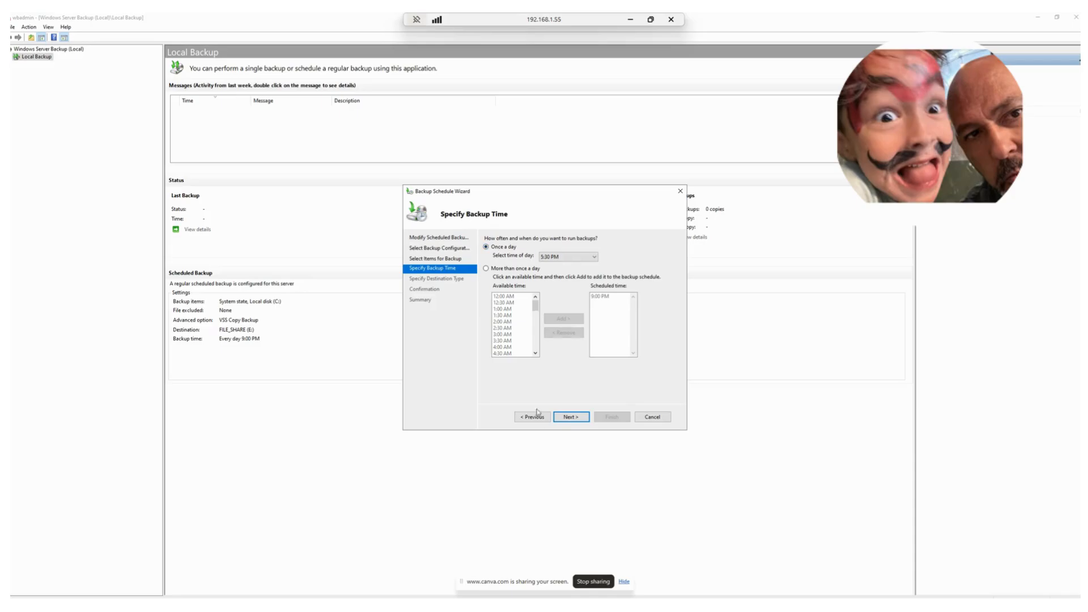
pyautogui.click(524, 271)
pyautogui.click(504, 248)
# Keep the backup time and volume destination, and finish modifying the backup schedule.
pyautogui.click(567, 419)
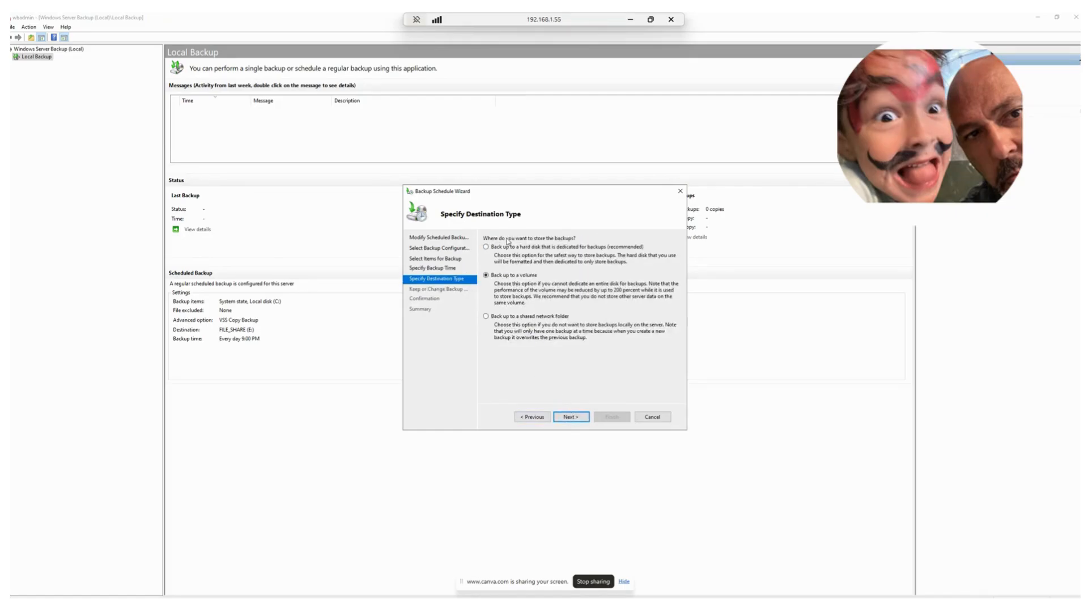
pyautogui.click(573, 418)
pyautogui.click(571, 418)
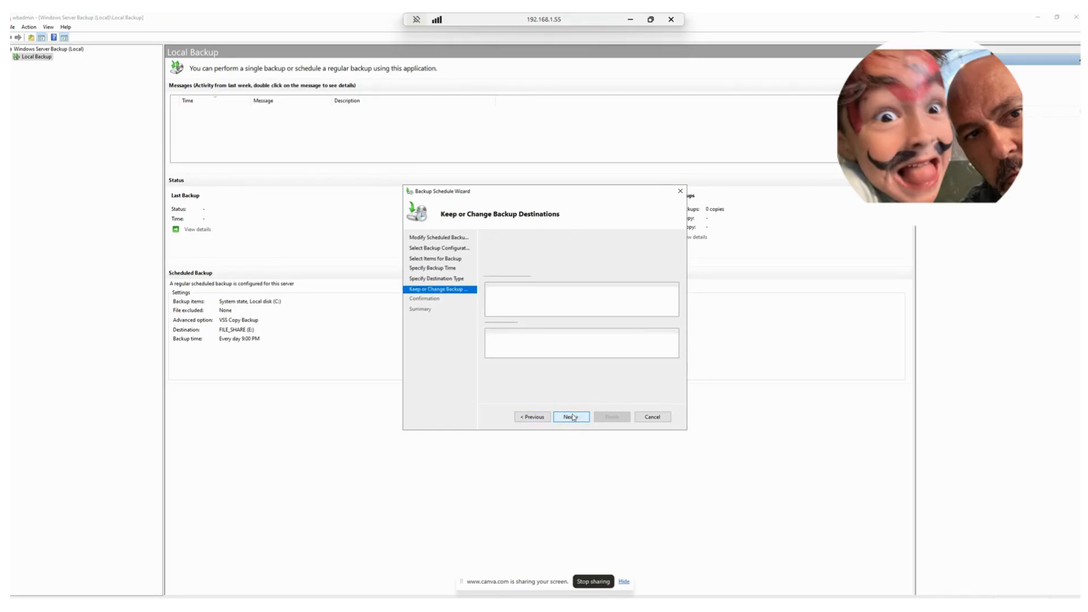
pyautogui.click(613, 418)
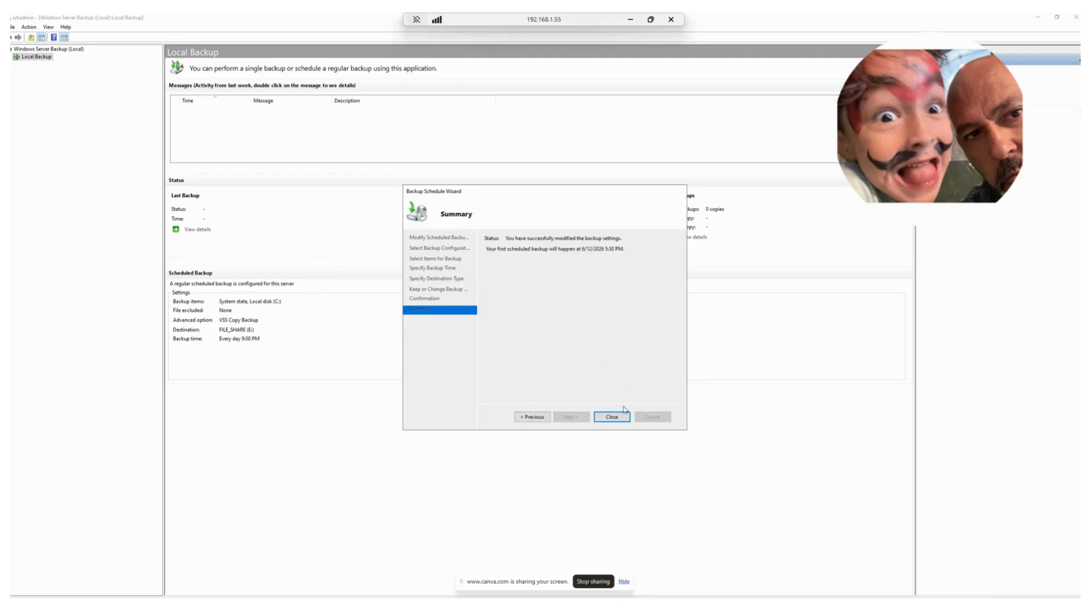
pyautogui.click(611, 419)
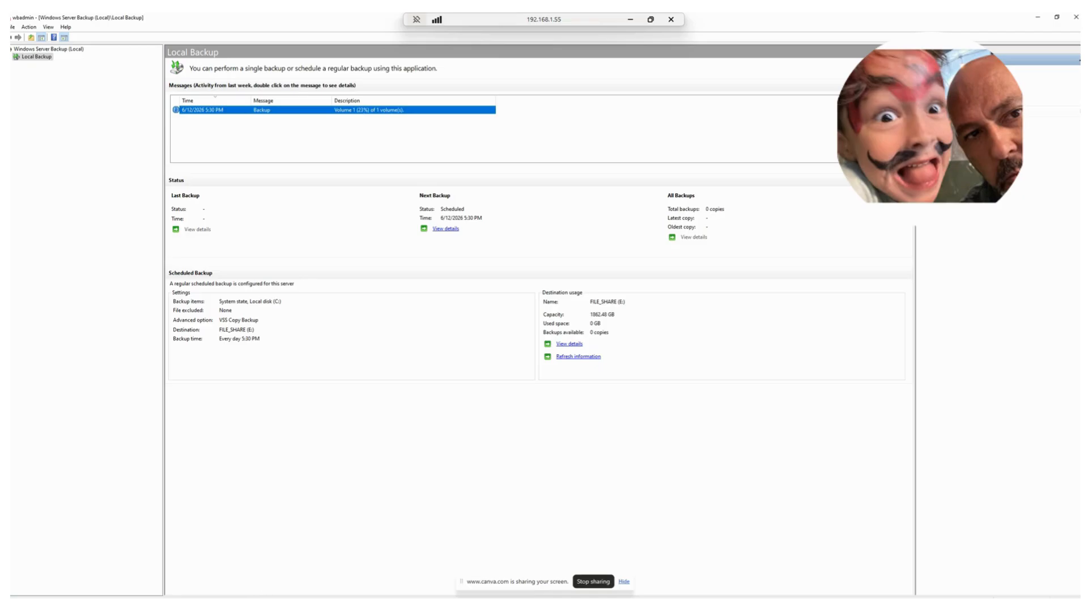
# Switch to File Explorer, look in the FILE_SHARE (E:) volume for the backup folder, and return to Windows Server Backup.
pyautogui.click(226, 604)
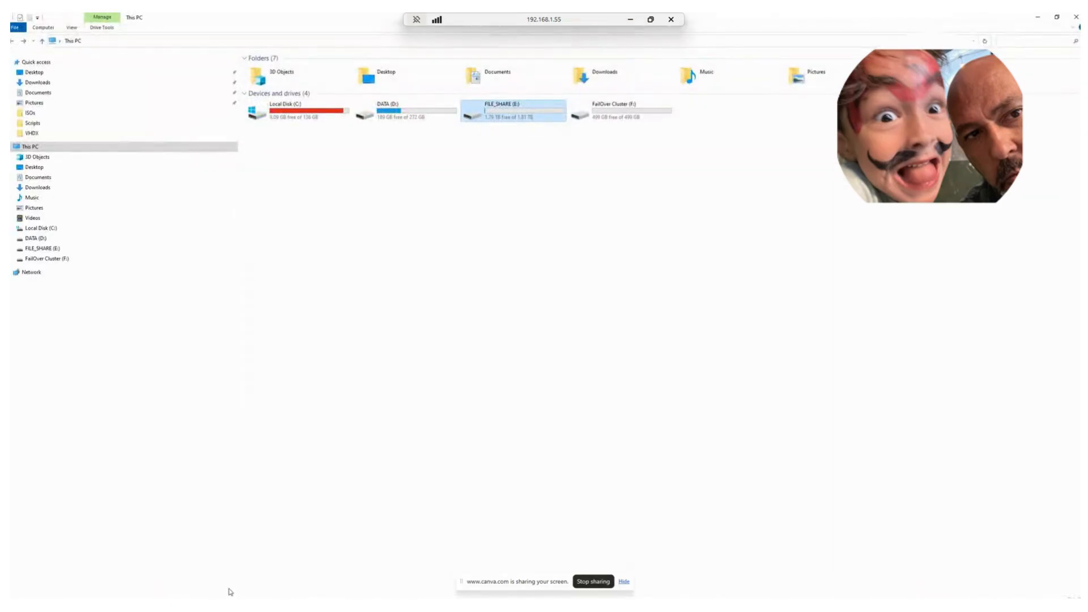
pyautogui.doubleClick(516, 115)
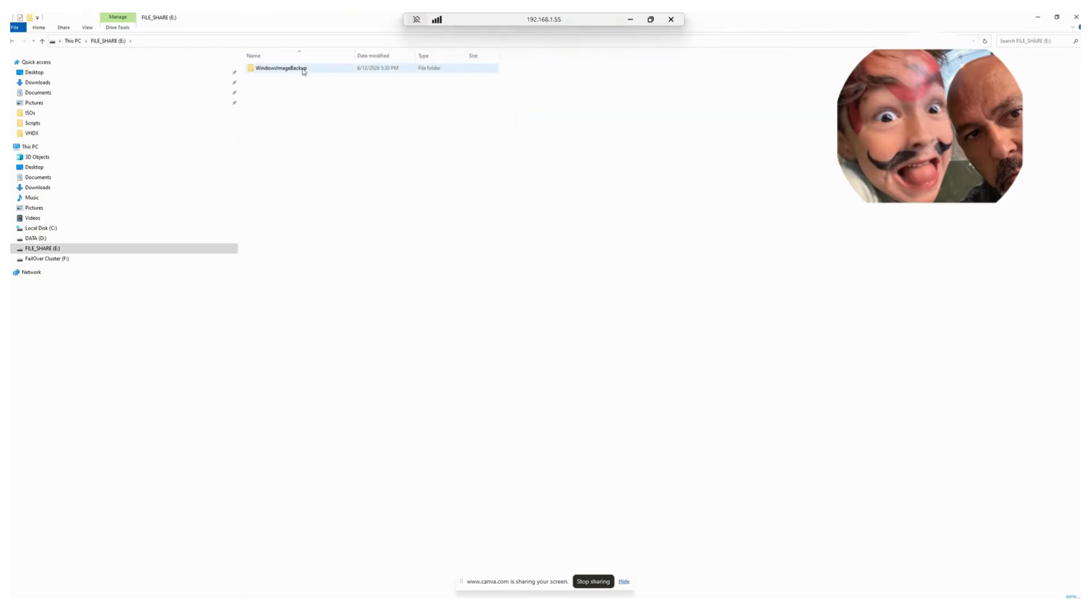
pyautogui.click(11, 40)
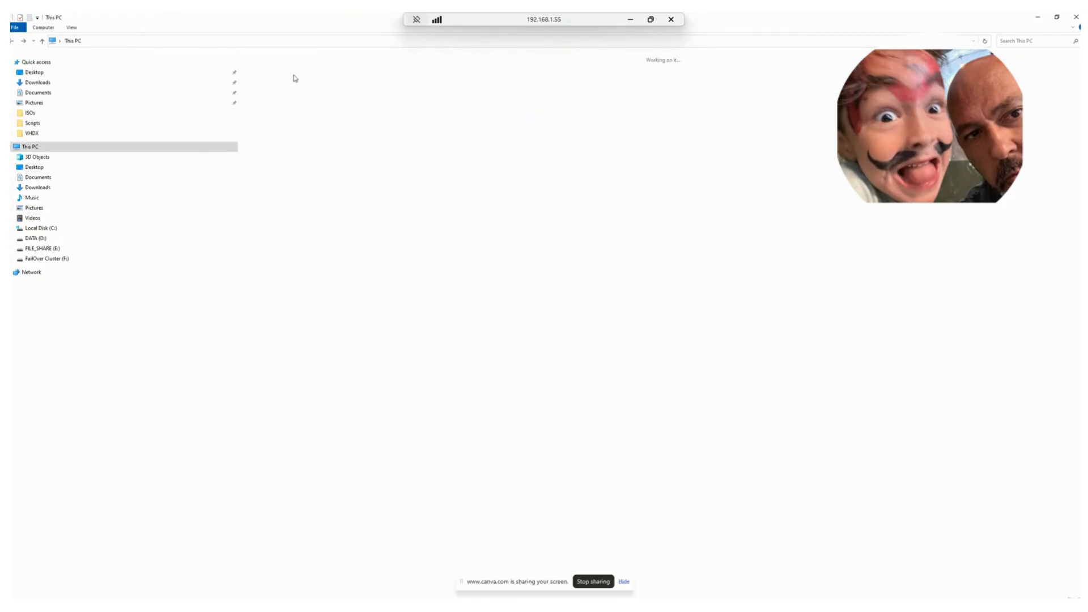
pyautogui.click(1038, 17)
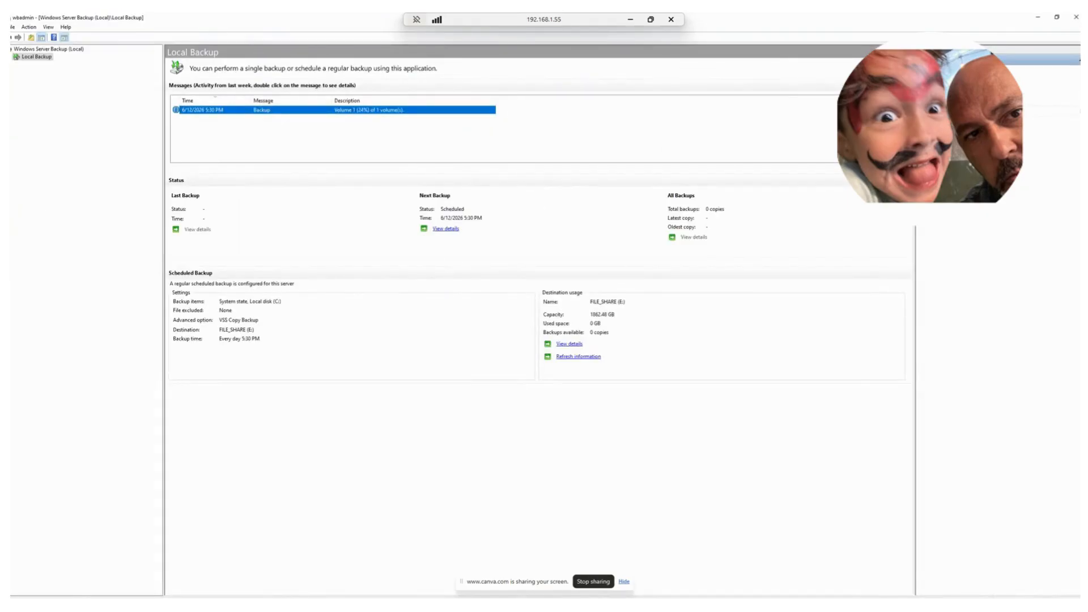